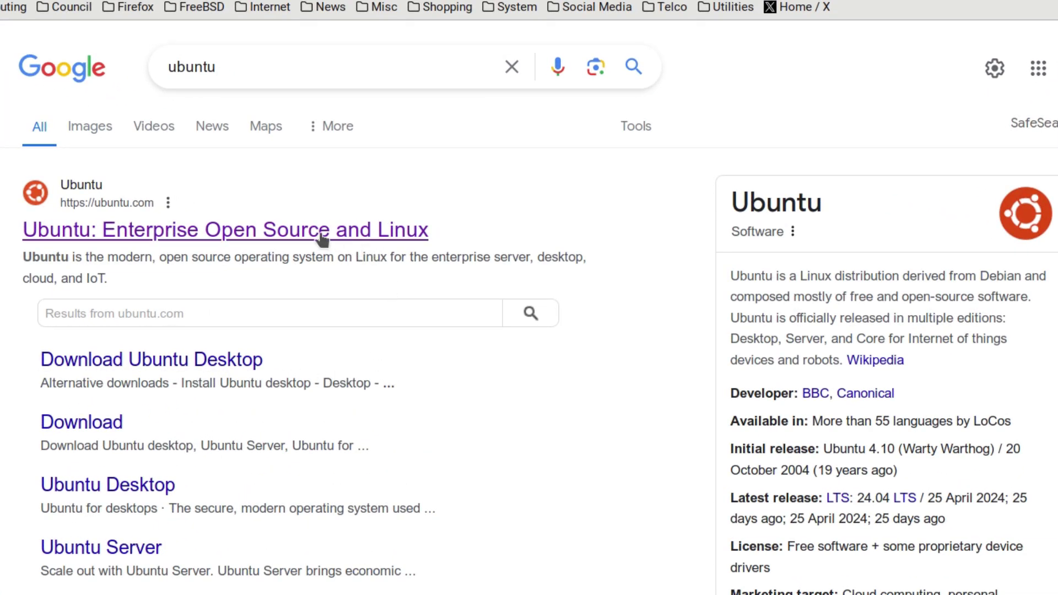
# - From the ubuntu.com result, start downloading the Ubuntu Desktop 24.04 LTS ISO
pyautogui.click(320, 231)
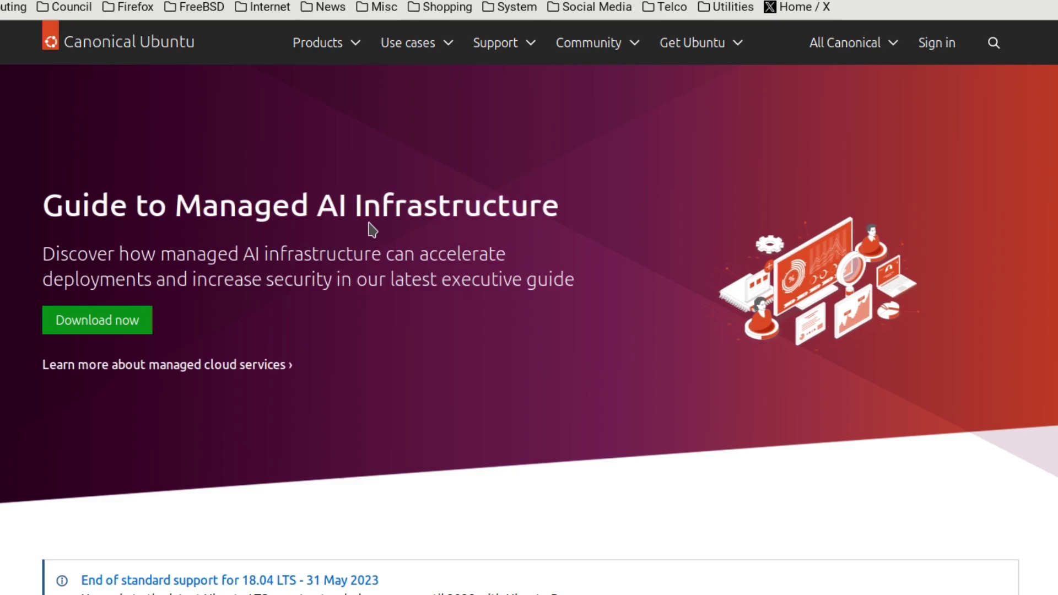
pyautogui.click(730, 50)
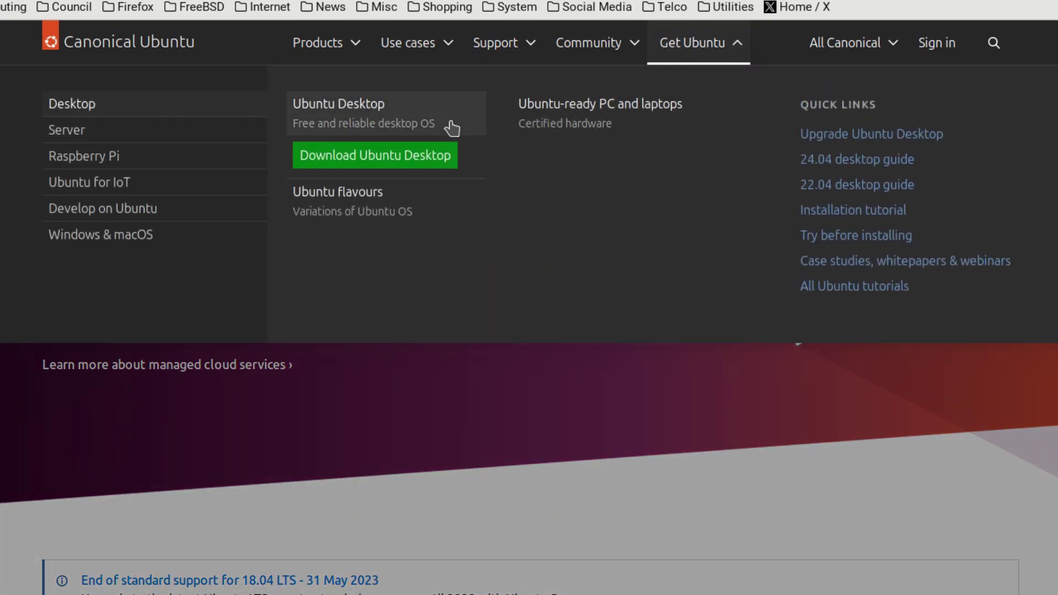
pyautogui.click(390, 163)
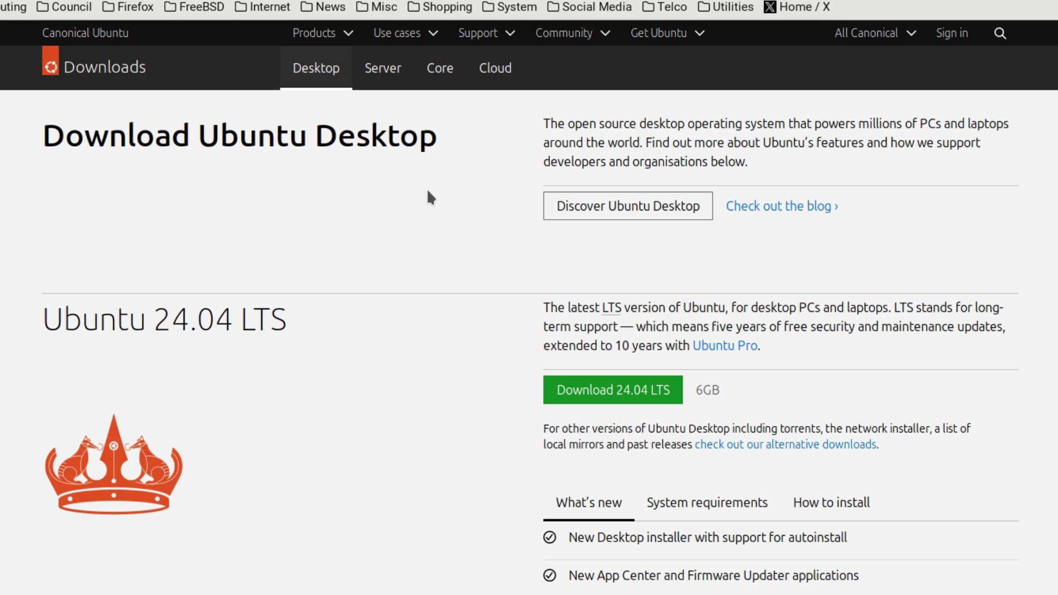
pyautogui.click(623, 395)
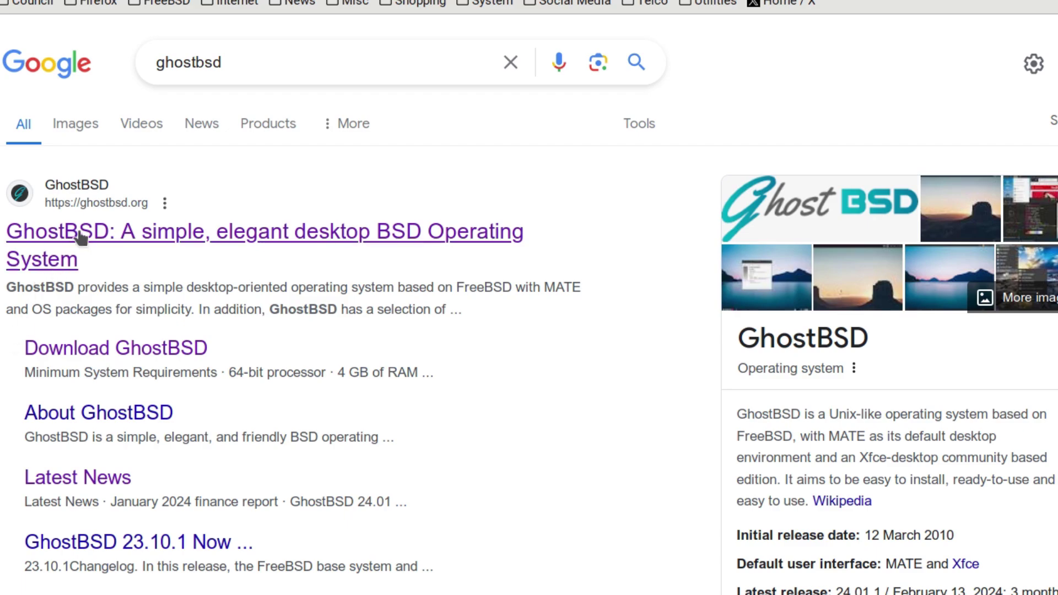
# - From the GhostBSD homepage, download the GhostBSD 24.04.1 image via Direct Download from the France mirror
pyautogui.click(81, 237)
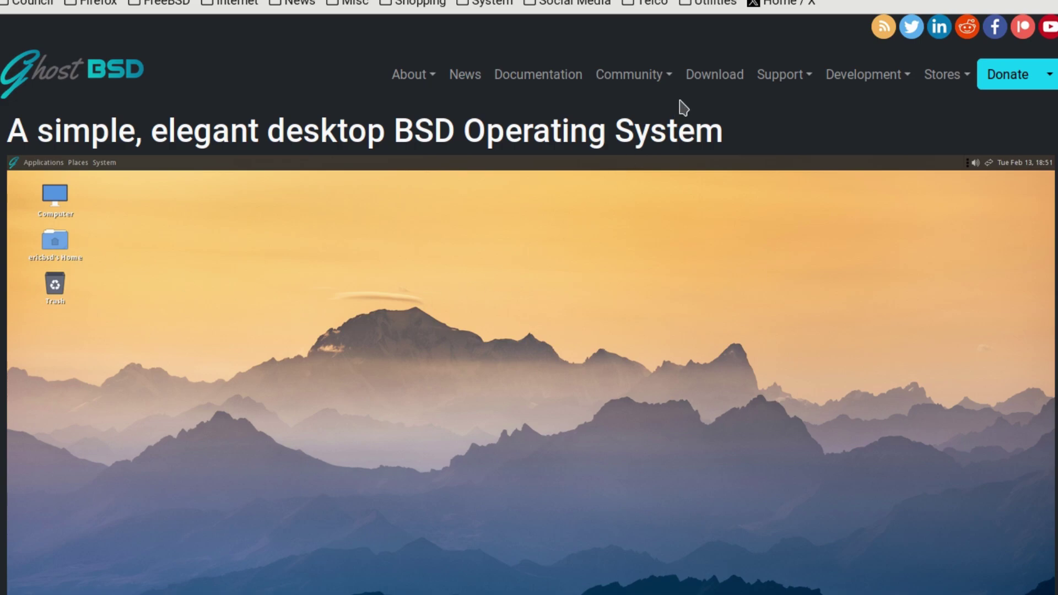
pyautogui.click(714, 77)
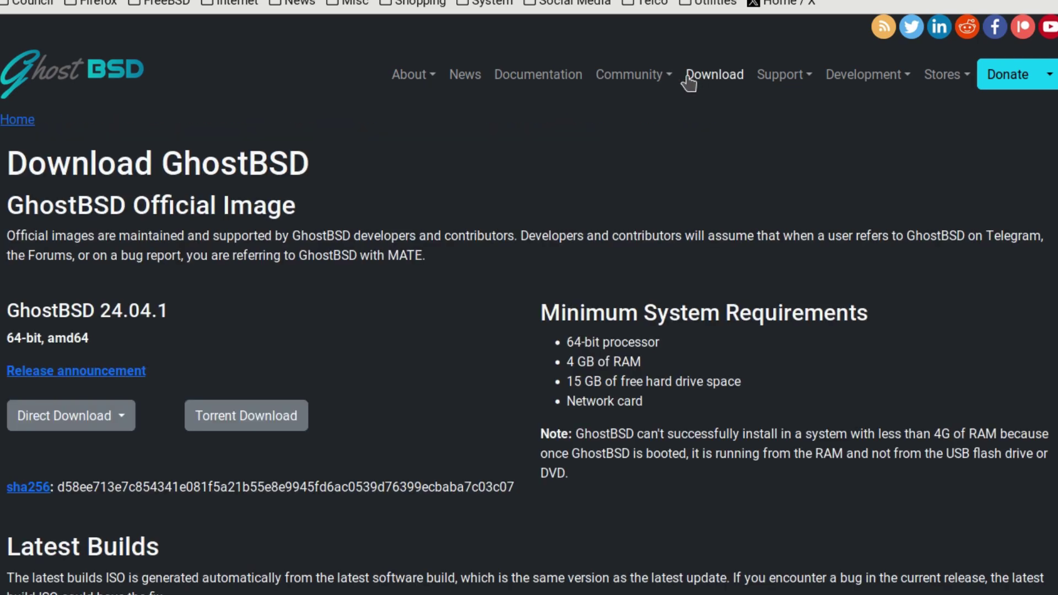
pyautogui.click(79, 416)
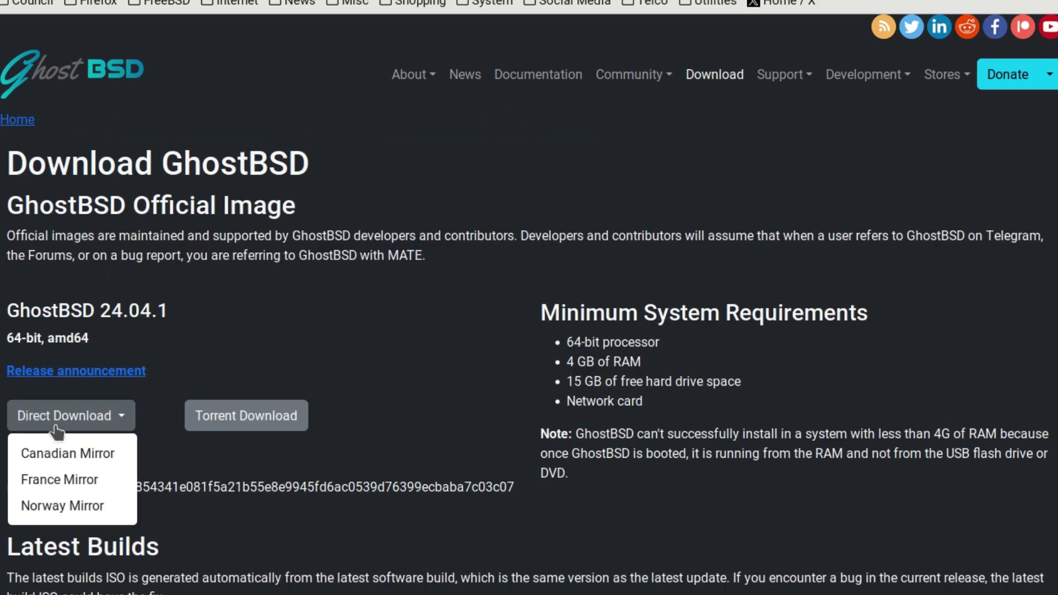
pyautogui.click(34, 481)
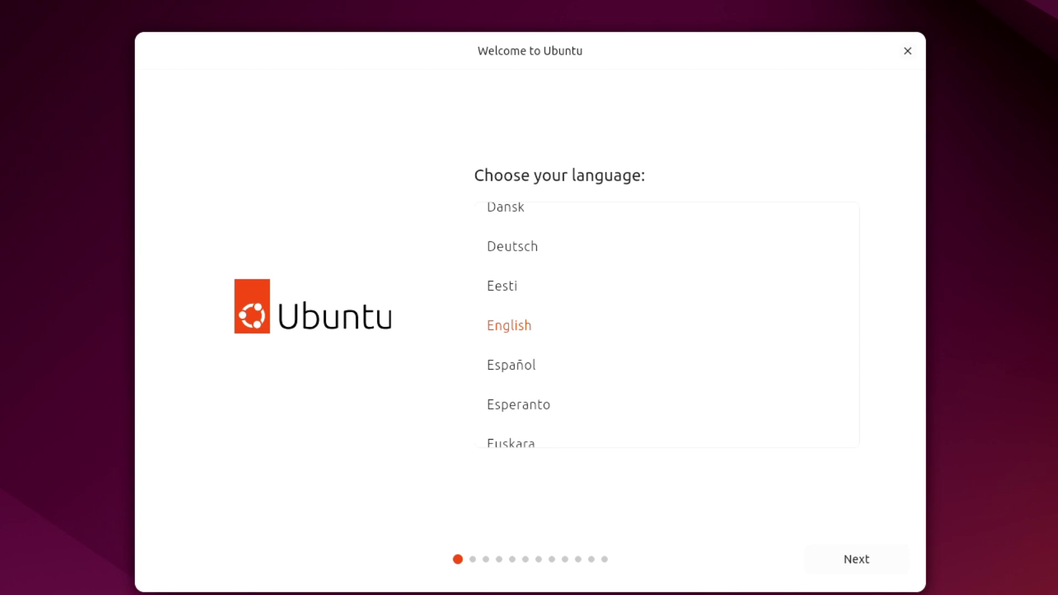
# - Keep English with default accessibility and choose the English (UK) keyboard layout
pyautogui.click(875, 560)
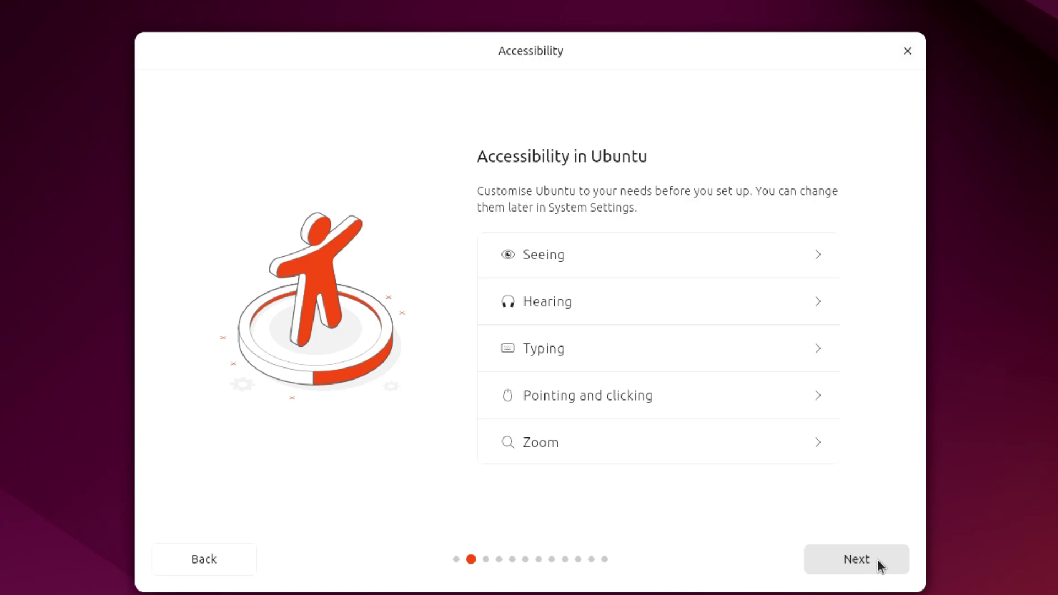
pyautogui.click(877, 562)
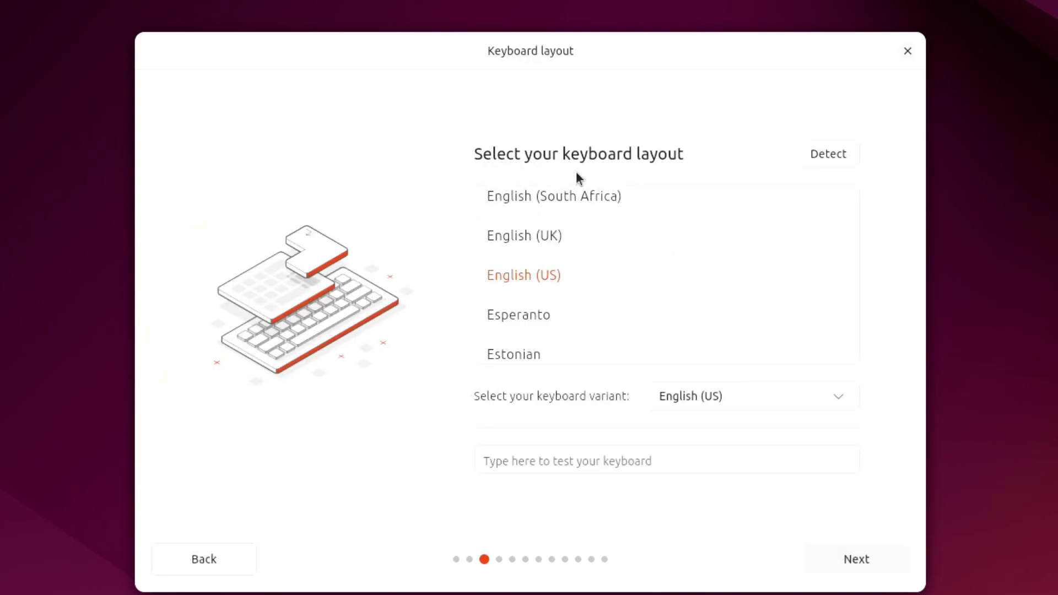
pyautogui.click(558, 240)
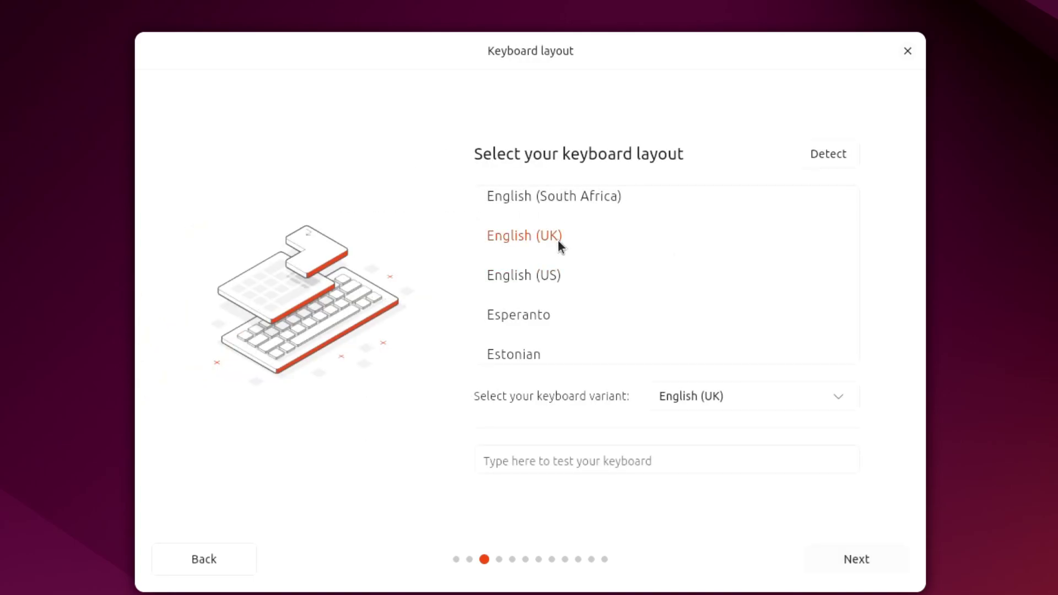
pyautogui.click(864, 560)
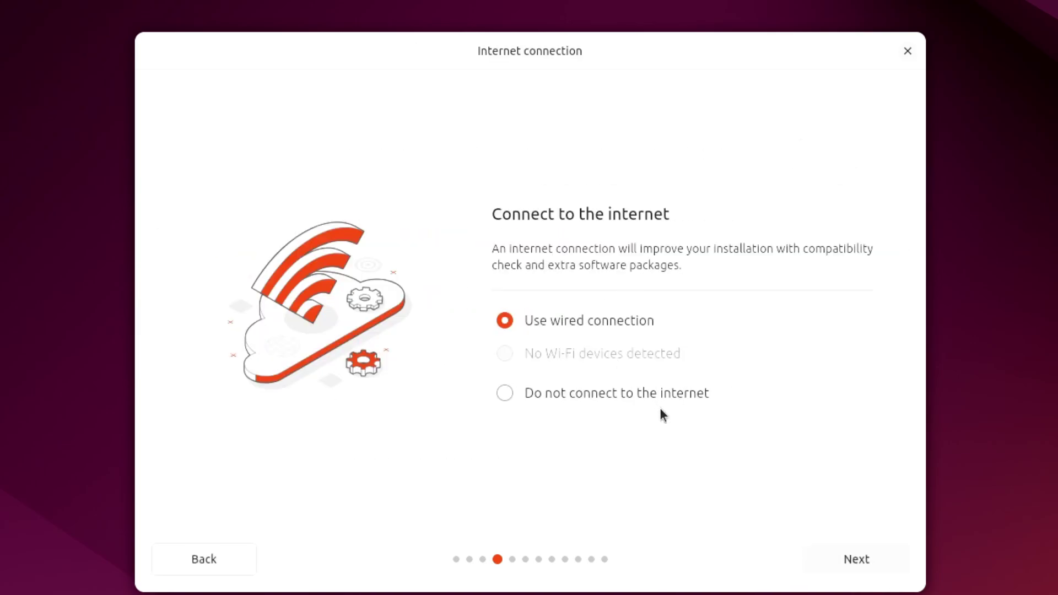
# - Continue with the wired connection, choose Install Ubuntu and the interactive installation
pyautogui.click(871, 562)
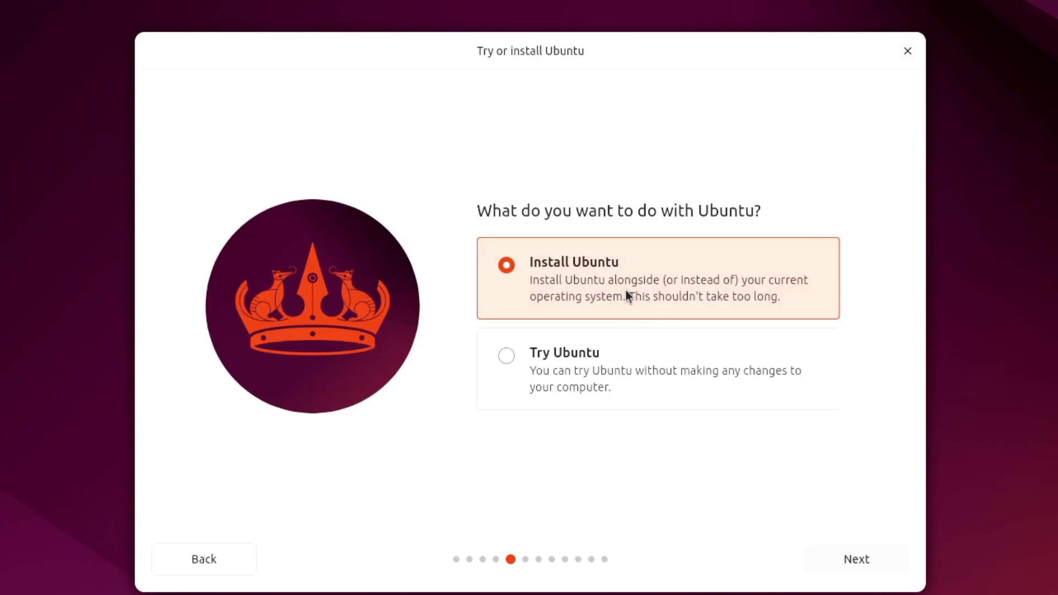
pyautogui.click(865, 559)
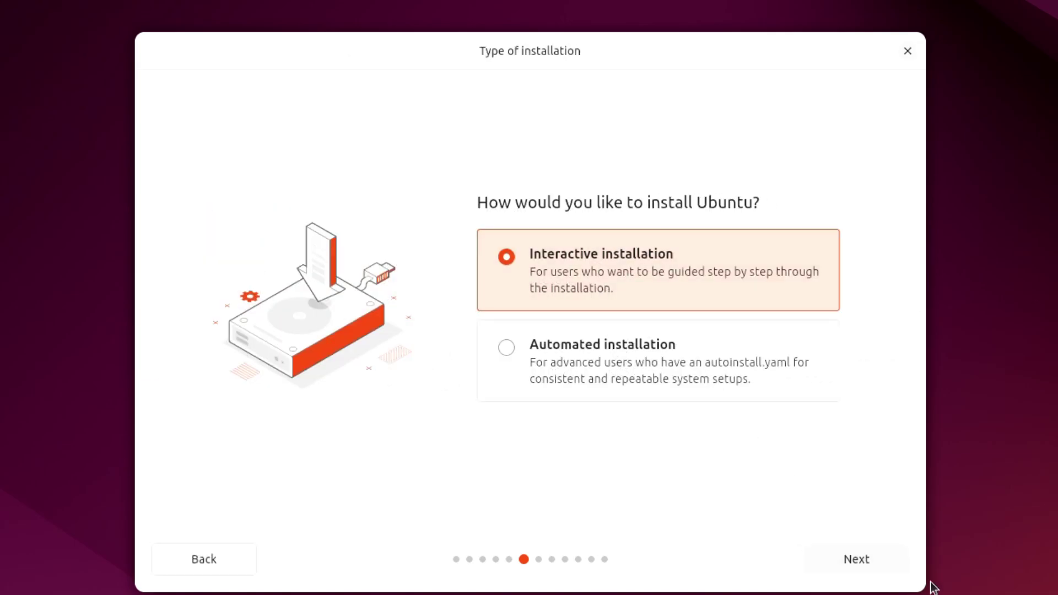
pyautogui.click(862, 562)
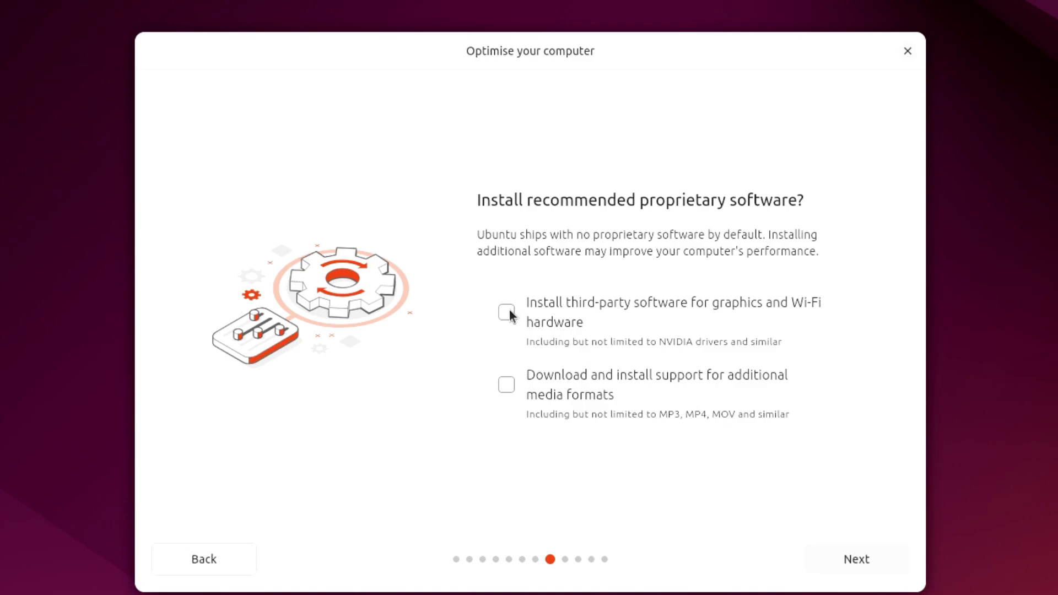
# - Include third-party graphics and Wi-Fi software and keep 'Erase disk and install Ubuntu'
pyautogui.click(510, 315)
pyautogui.click(875, 551)
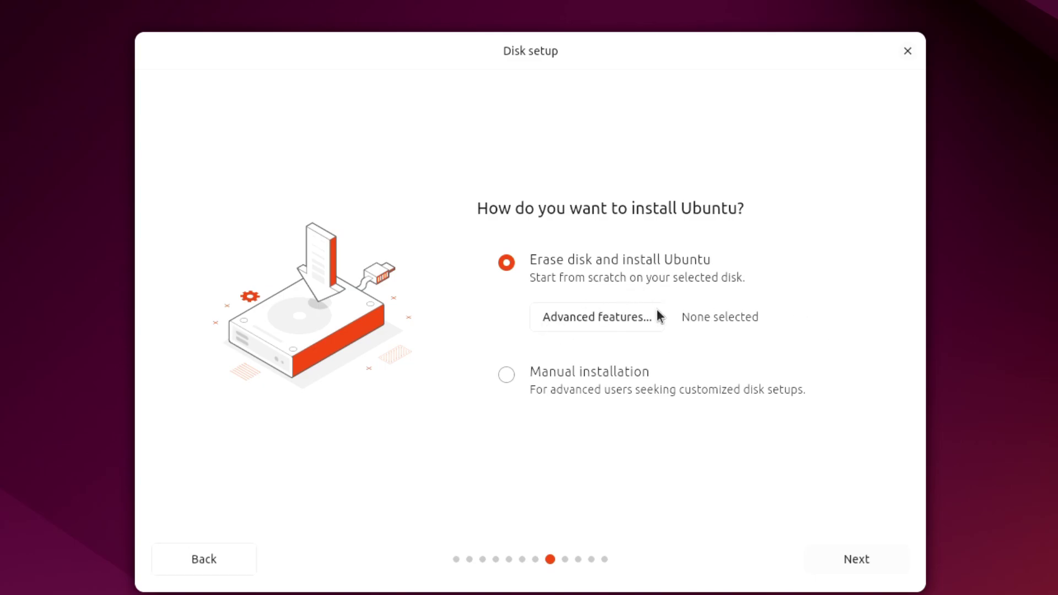
pyautogui.click(857, 564)
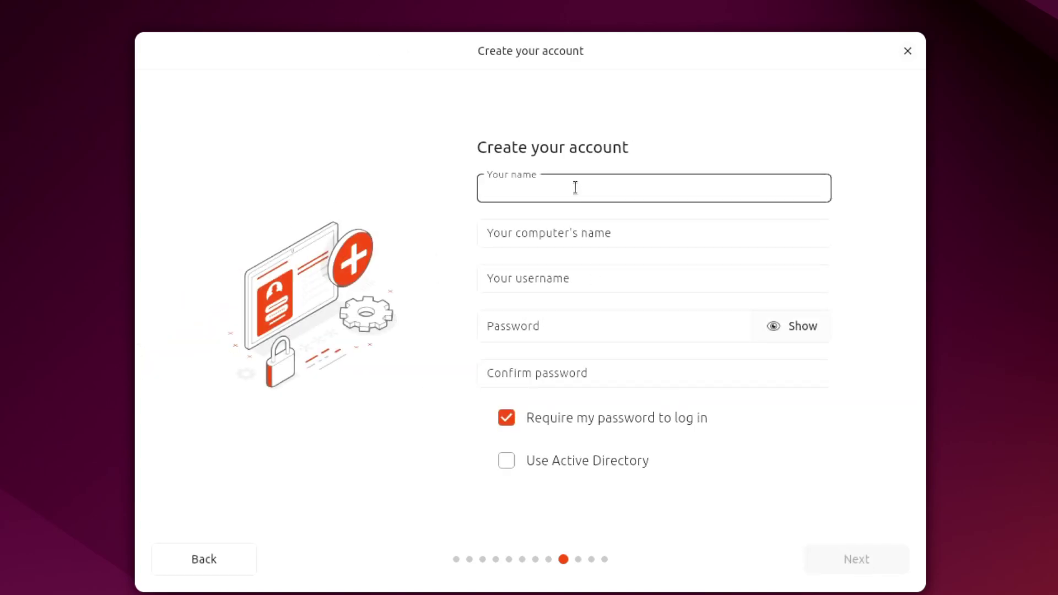
# - Enter the user's name and a matching account password in Password and Confirm password
pyautogui.write('RoboNuggie')
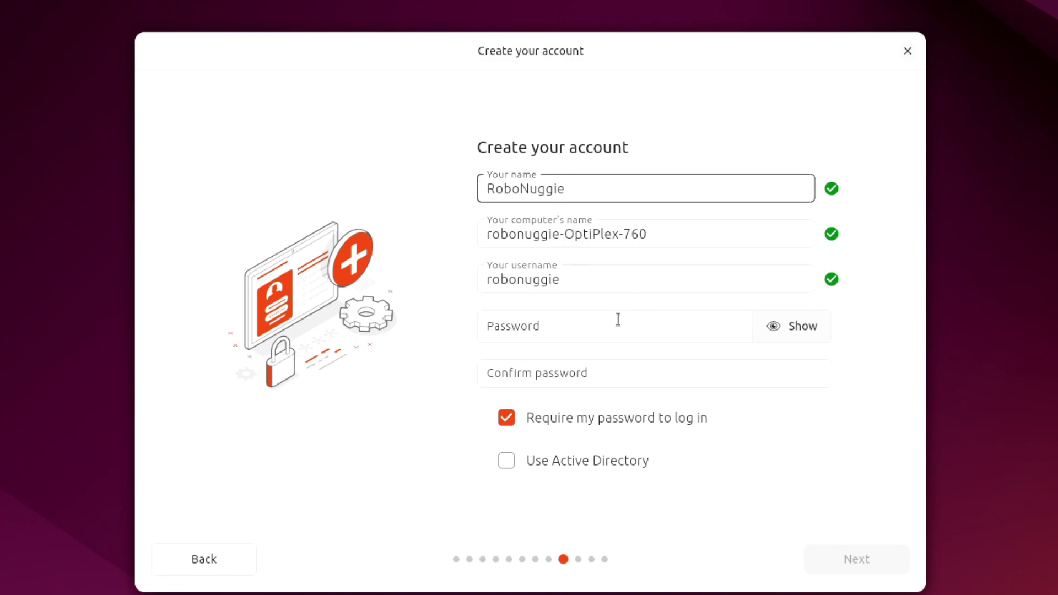
pyautogui.click(558, 330)
pyautogui.write('password')
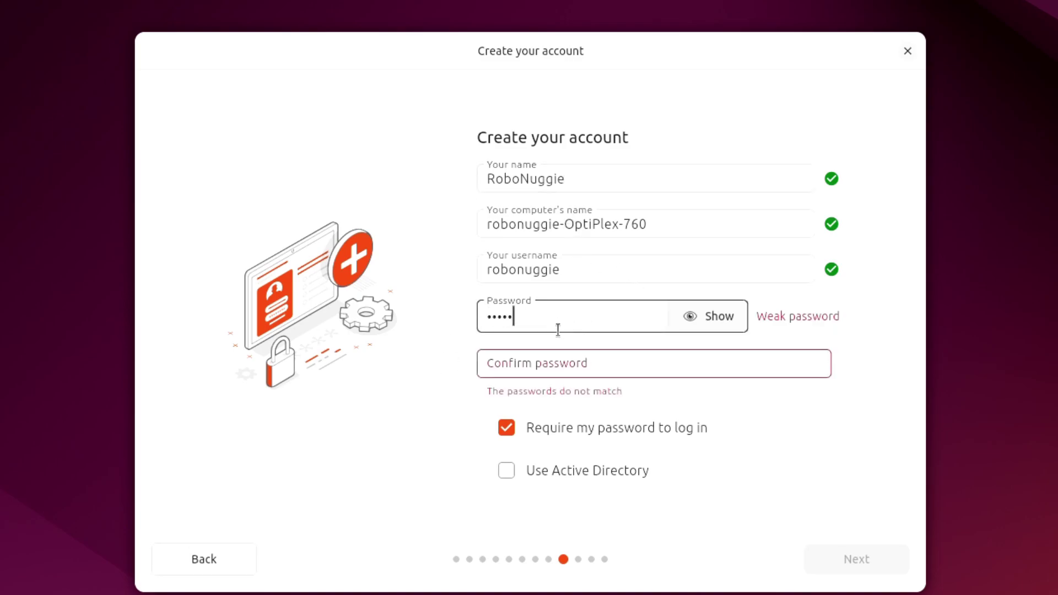
pyautogui.press('Tab')
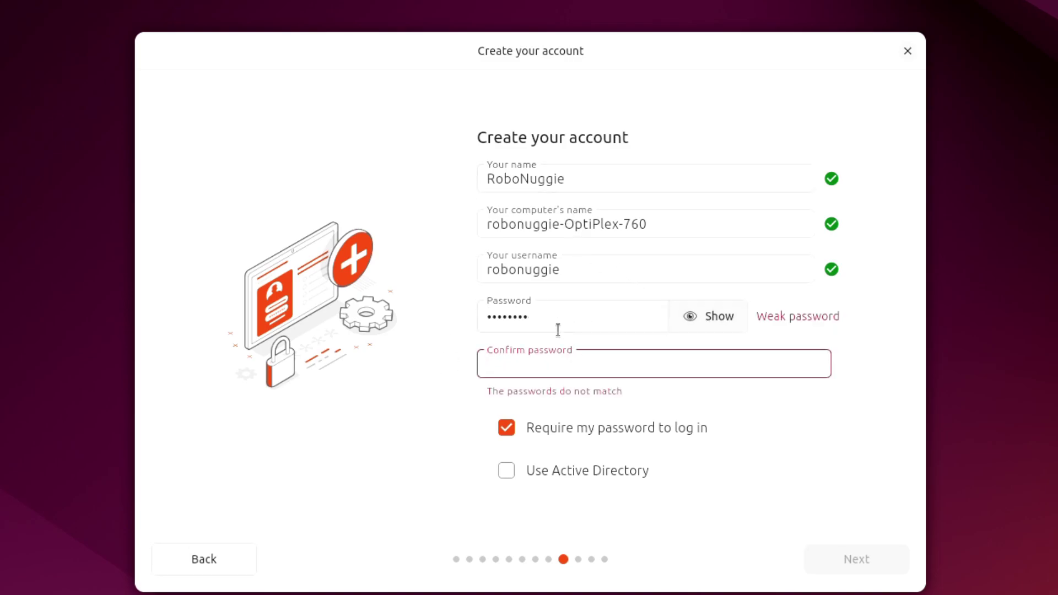
pyautogui.write('password')
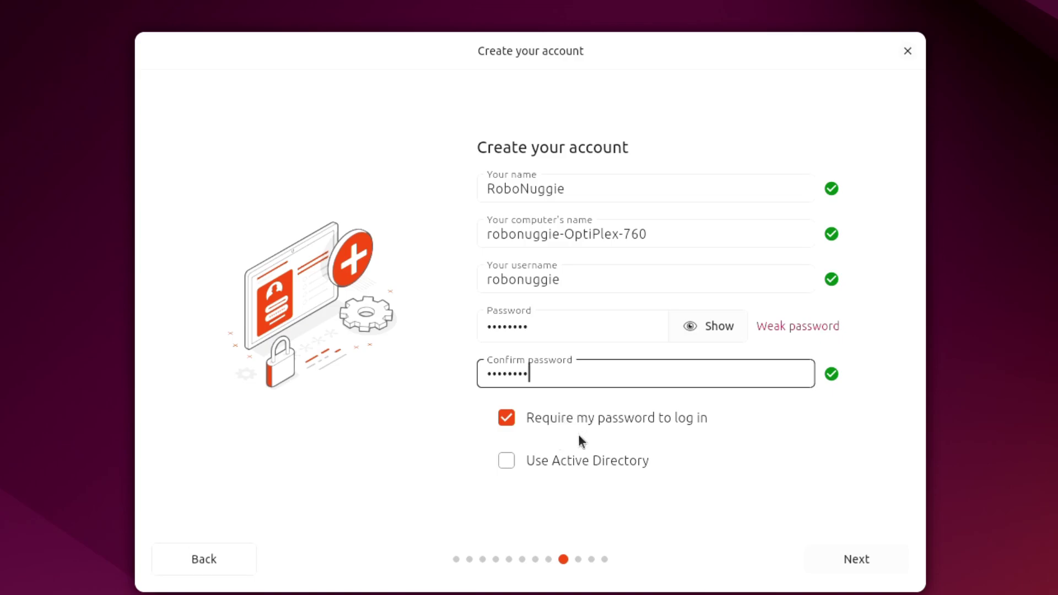
pyautogui.click(865, 560)
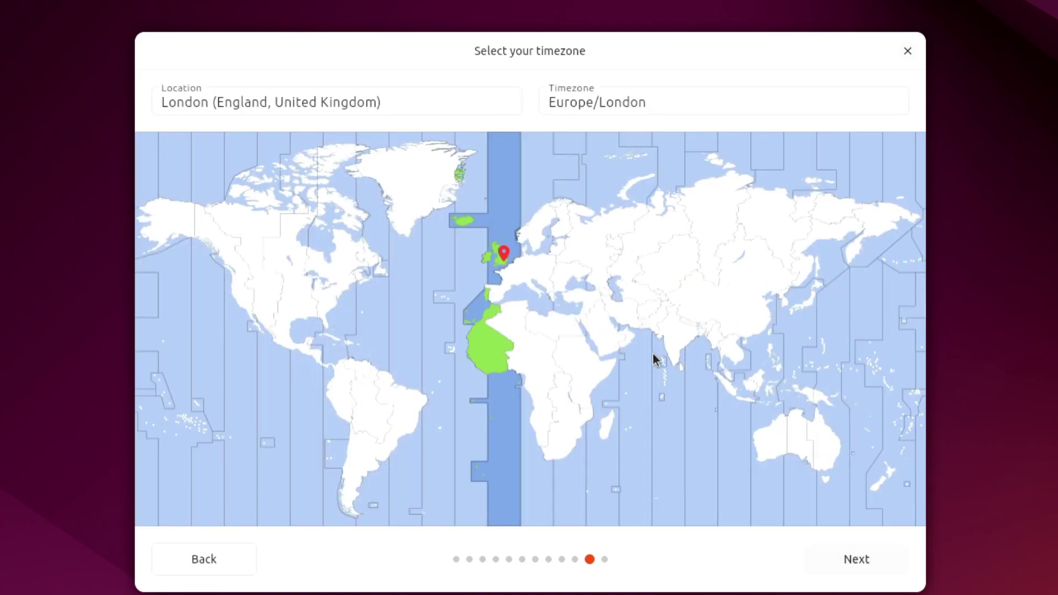
# - Accept the Europe/London timezone, then cancel the problem report after the install fails
pyautogui.click(855, 562)
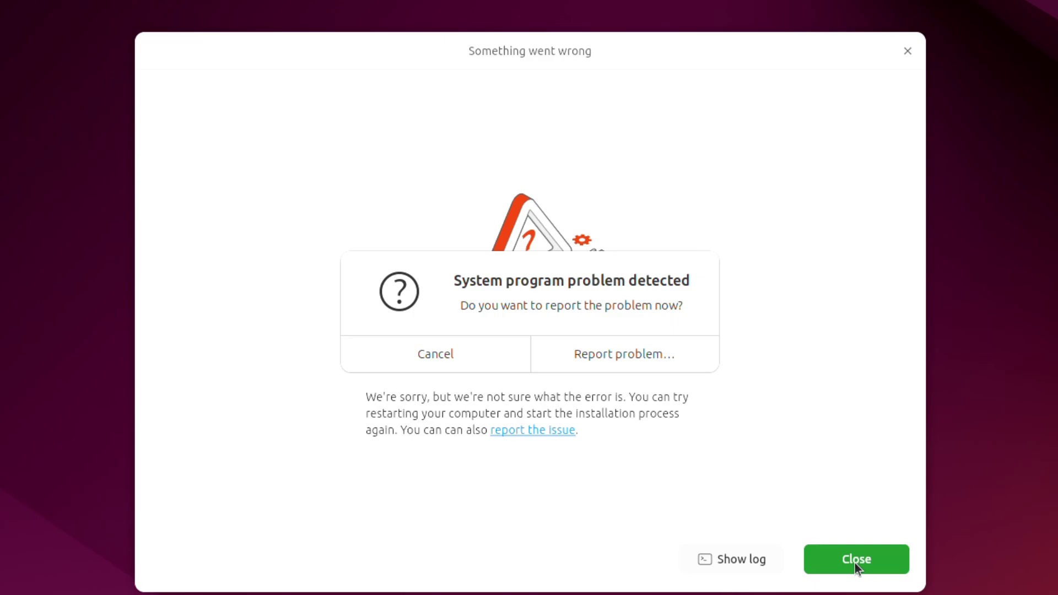
pyautogui.click(450, 356)
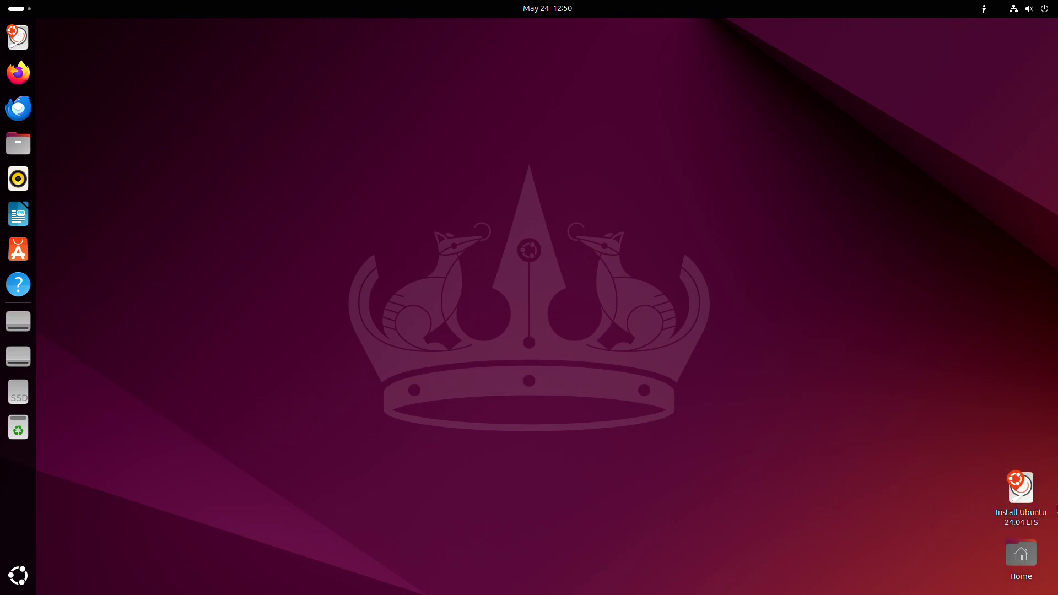
# - Relaunch the Ubuntu installer and accept the earlier choices through to disk setup
pyautogui.doubleClick(1022, 488)
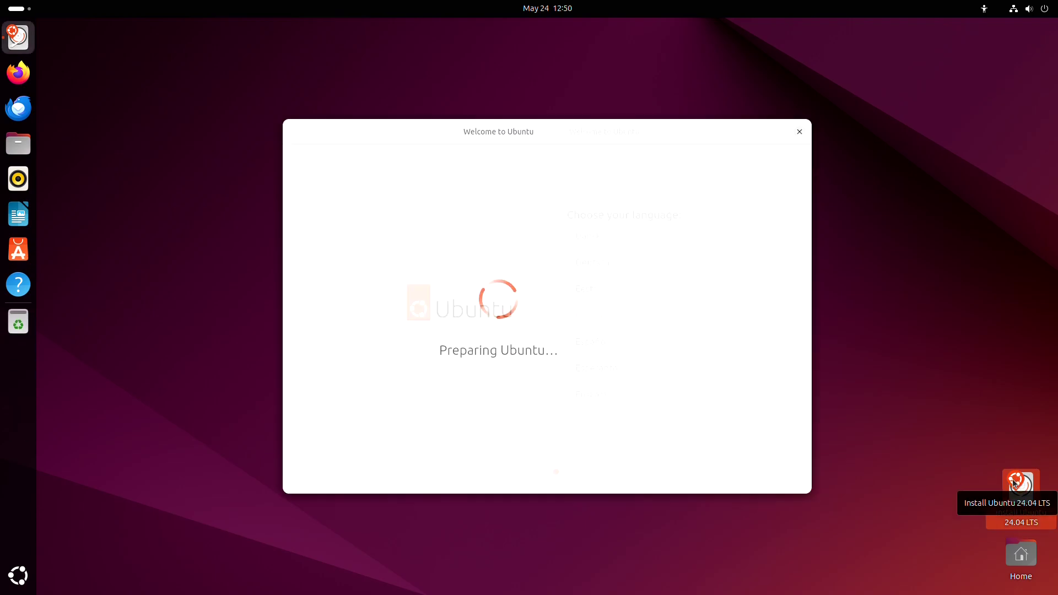
pyautogui.click(766, 472)
pyautogui.click(769, 472)
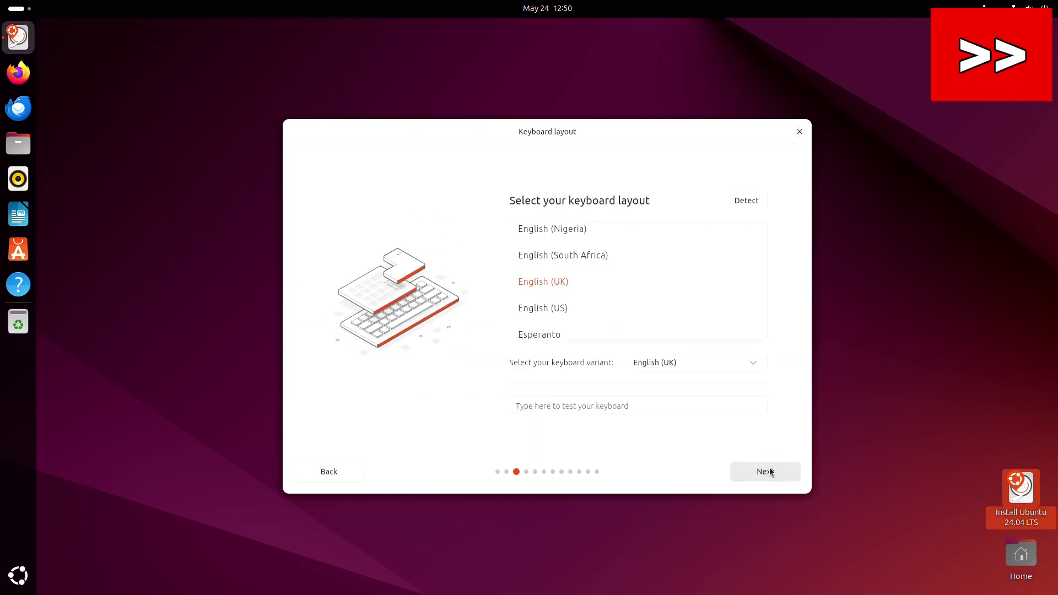
pyautogui.click(769, 471)
pyautogui.click(766, 471)
pyautogui.click(763, 472)
pyautogui.click(759, 470)
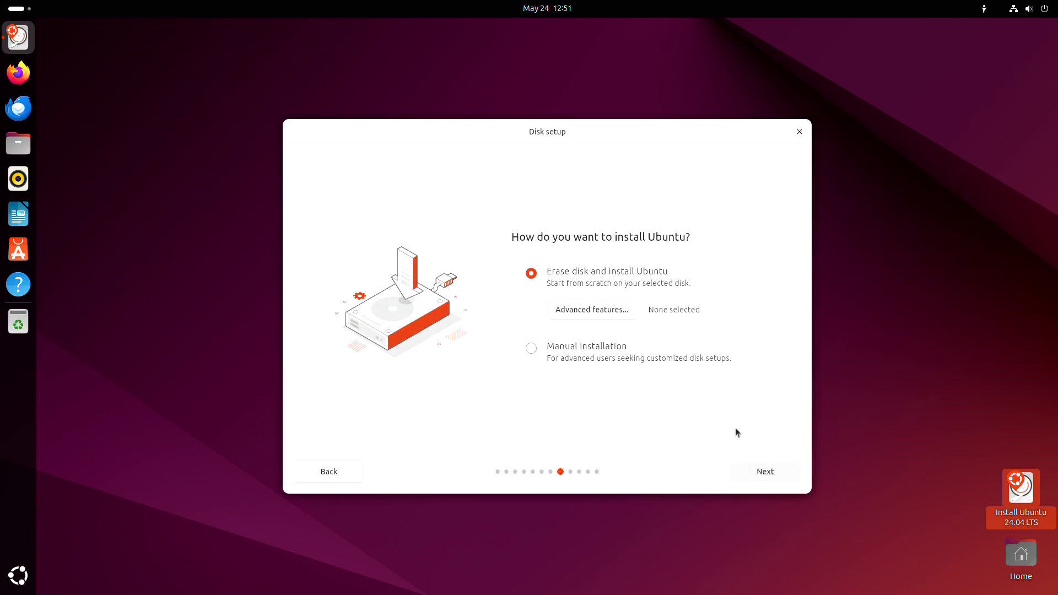
# - In Advanced features, choose 'Erase disk and use ZFS' and confirm with OK
pyautogui.click(590, 309)
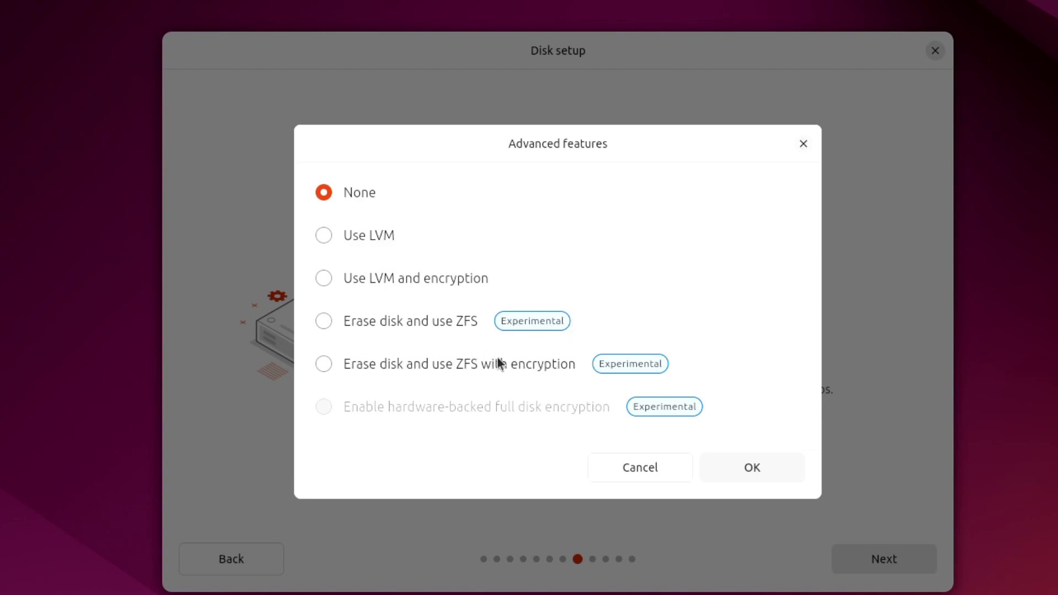
pyautogui.click(325, 236)
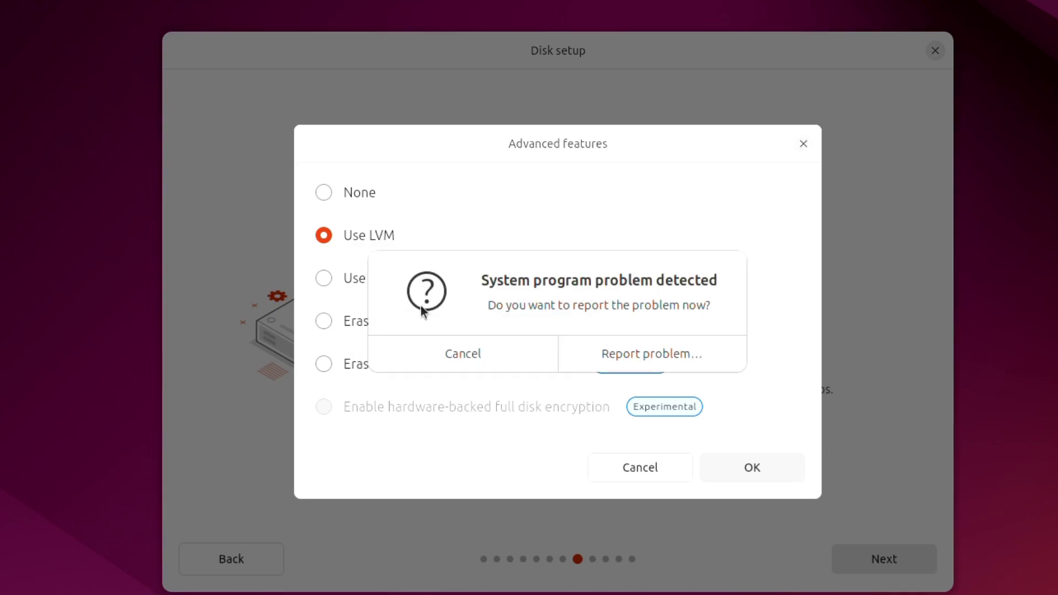
pyautogui.click(472, 345)
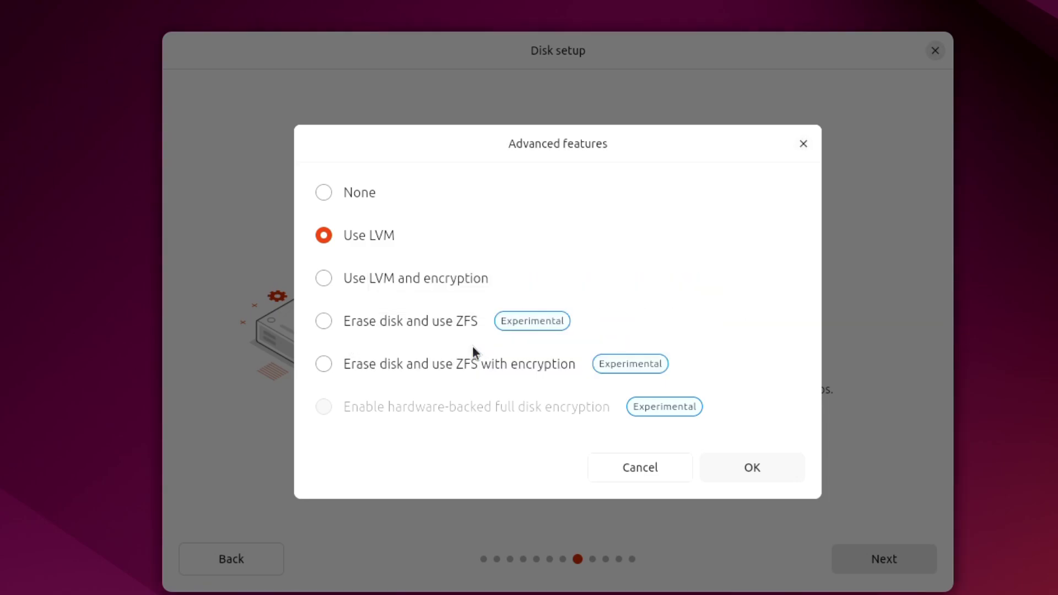
pyautogui.click(326, 324)
pyautogui.click(767, 471)
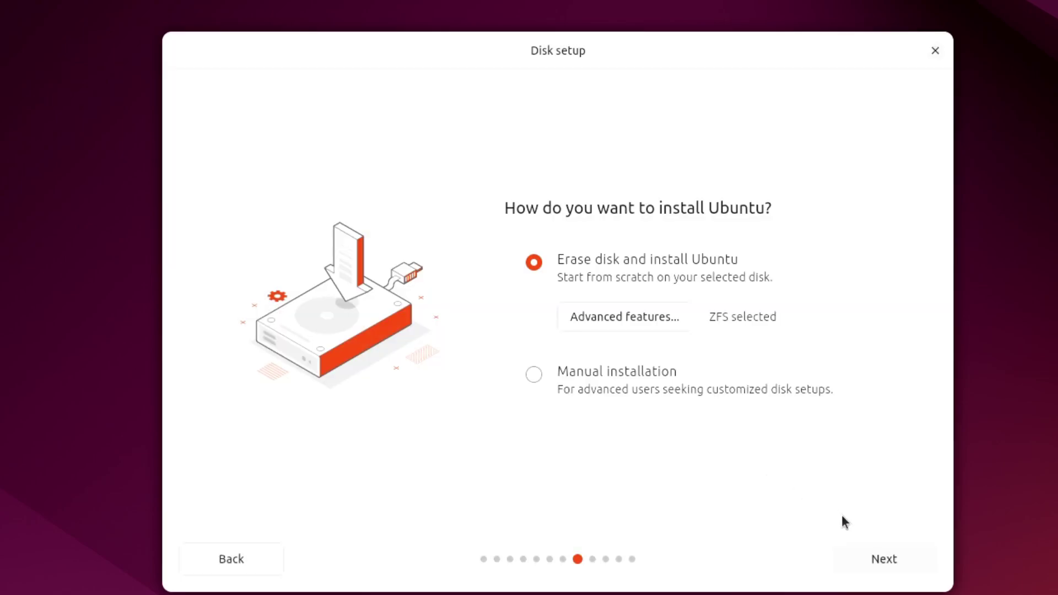
# - Enter and confirm the account password, then accept the London timezone to start installing
pyautogui.click(884, 559)
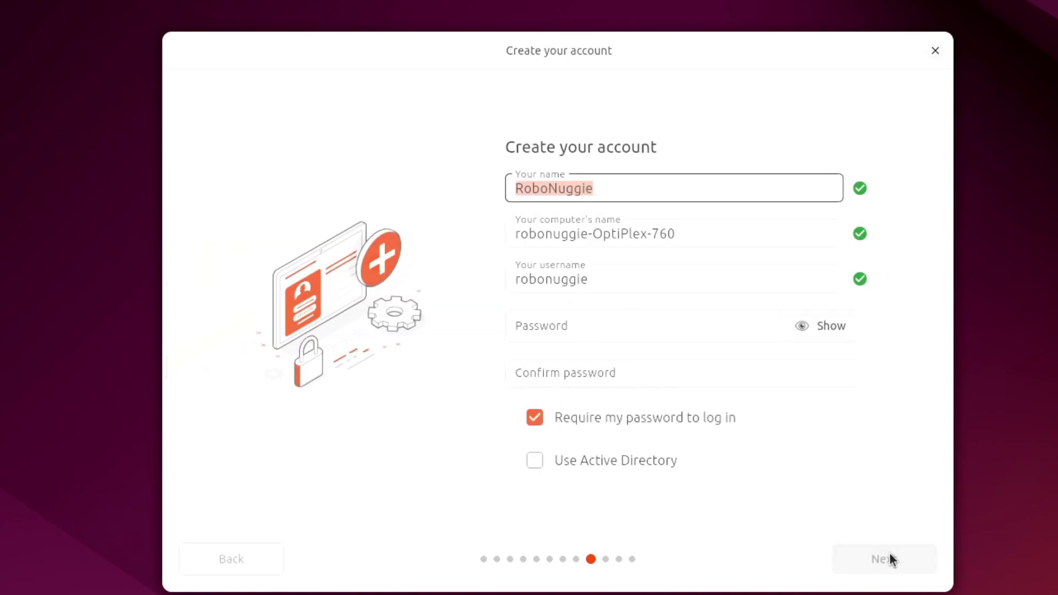
pyautogui.click(659, 328)
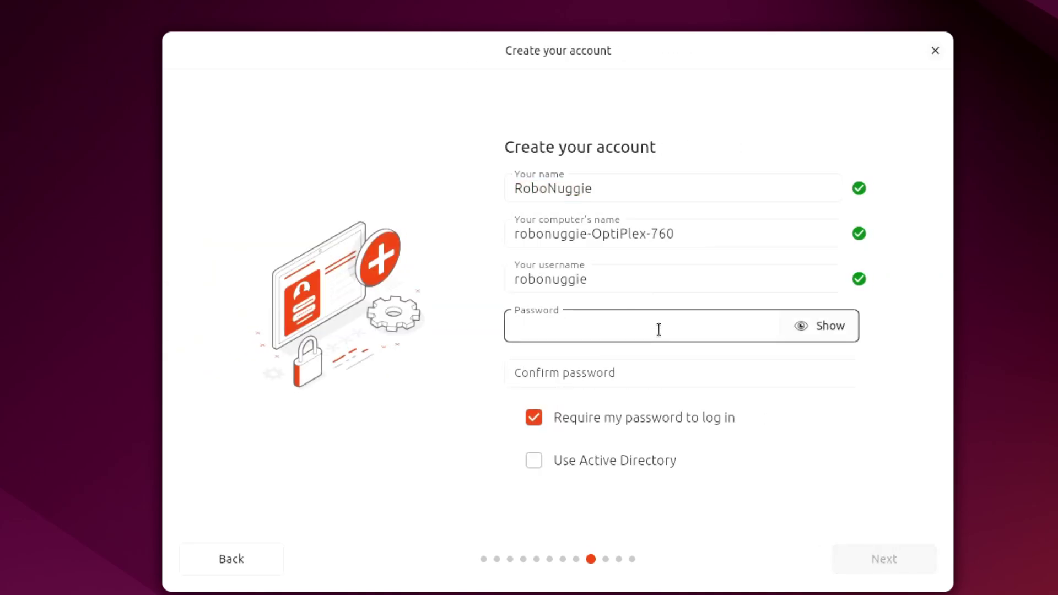
pyautogui.write('••••••••')
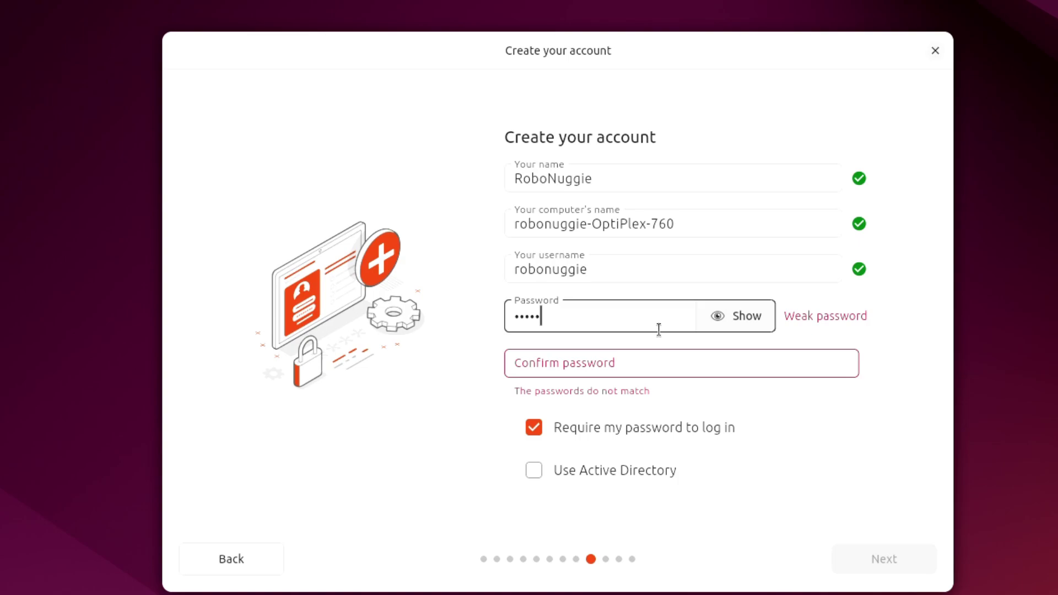
pyautogui.press('Tab')
pyautogui.press('Tab')
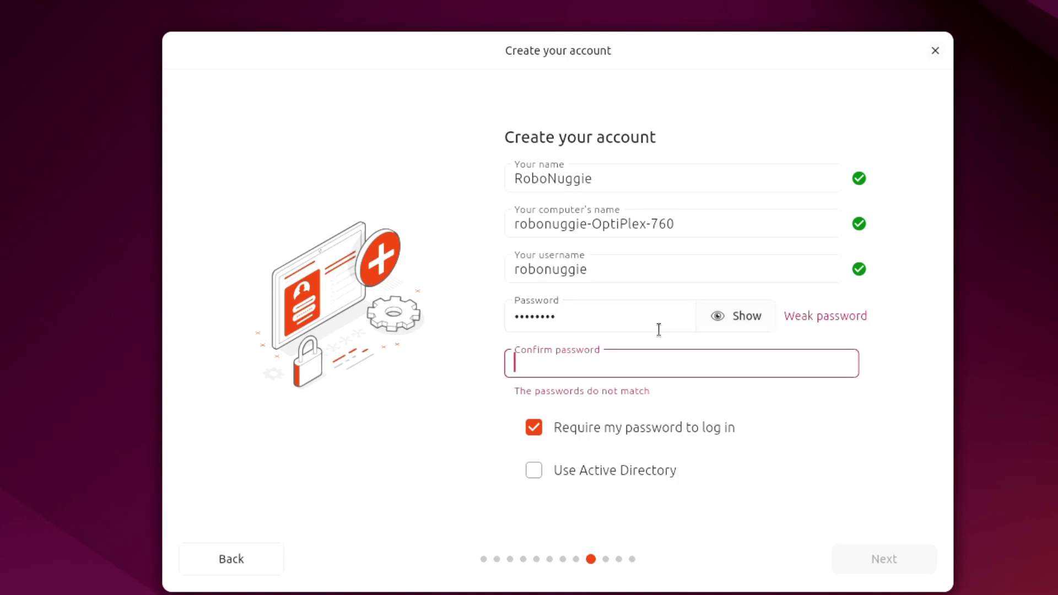
pyautogui.write('••••••••')
pyautogui.press('Tab')
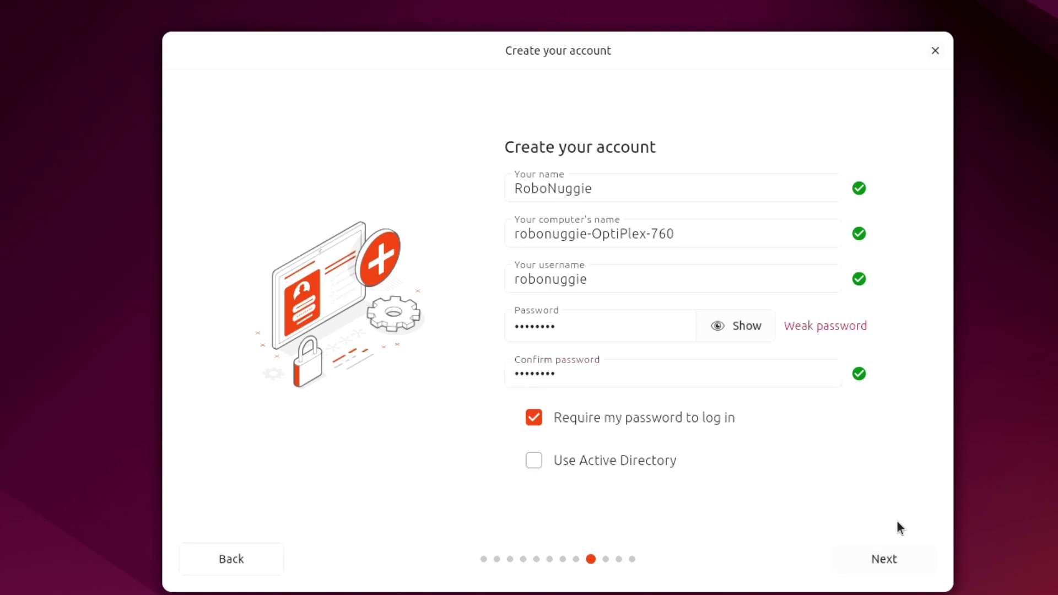
pyautogui.click(872, 554)
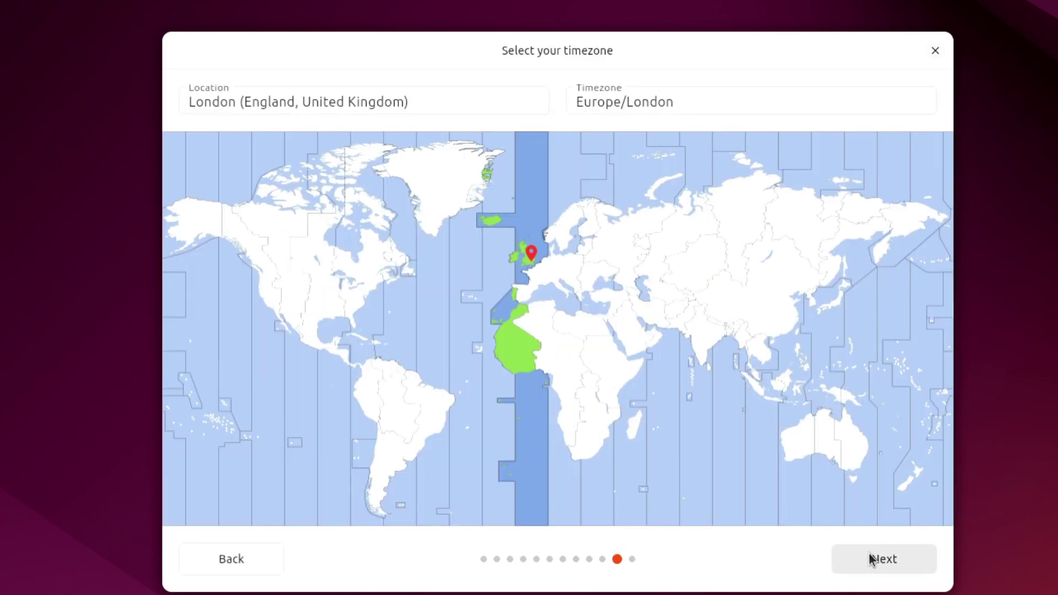
pyautogui.click(869, 557)
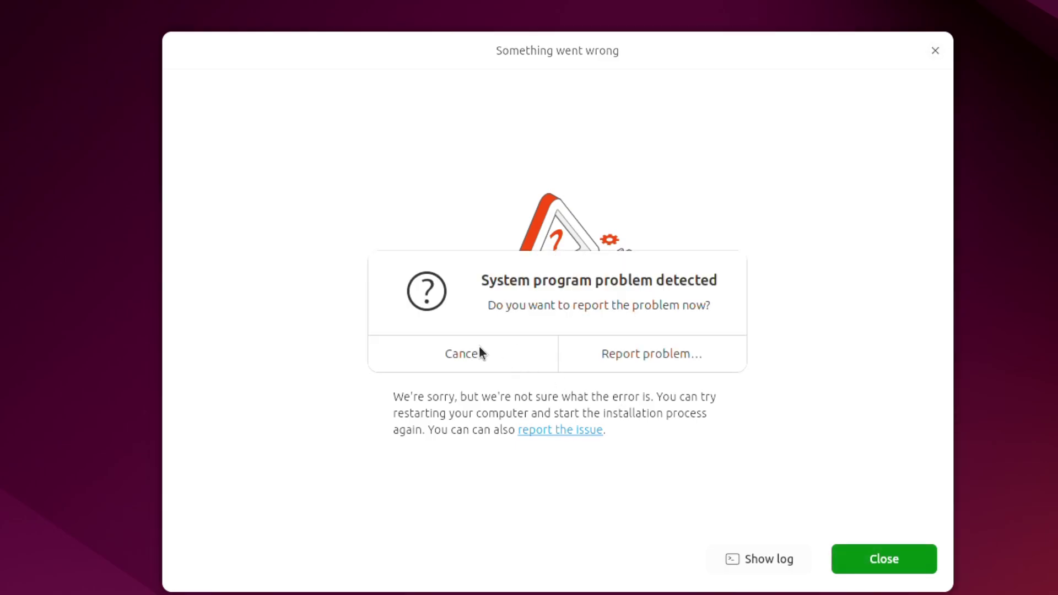
# - Cancel the 'System program problem detected' report, then show and hide the installer log
pyautogui.click(500, 353)
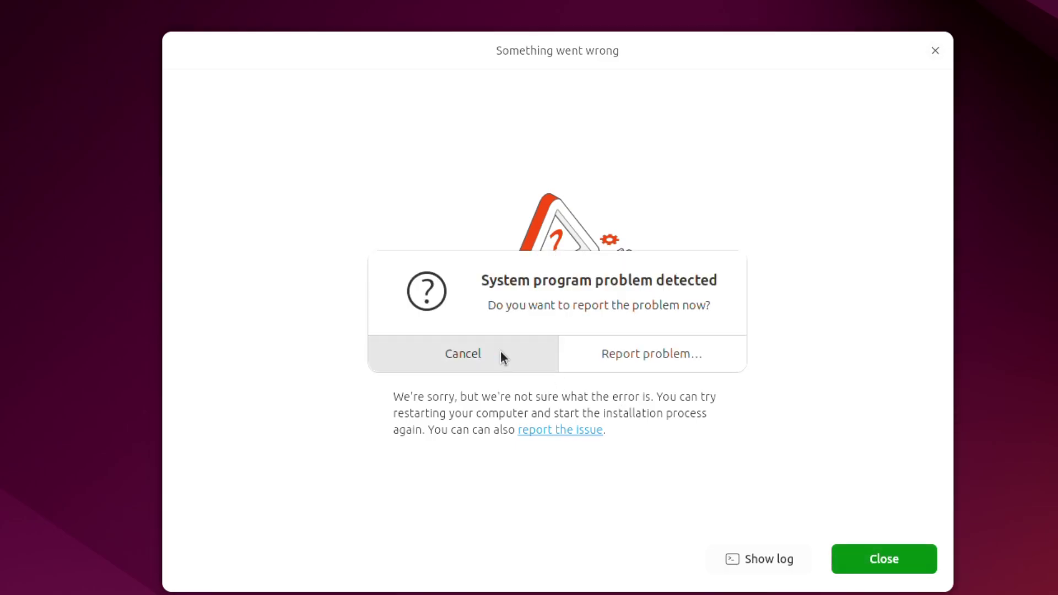
pyautogui.click(782, 560)
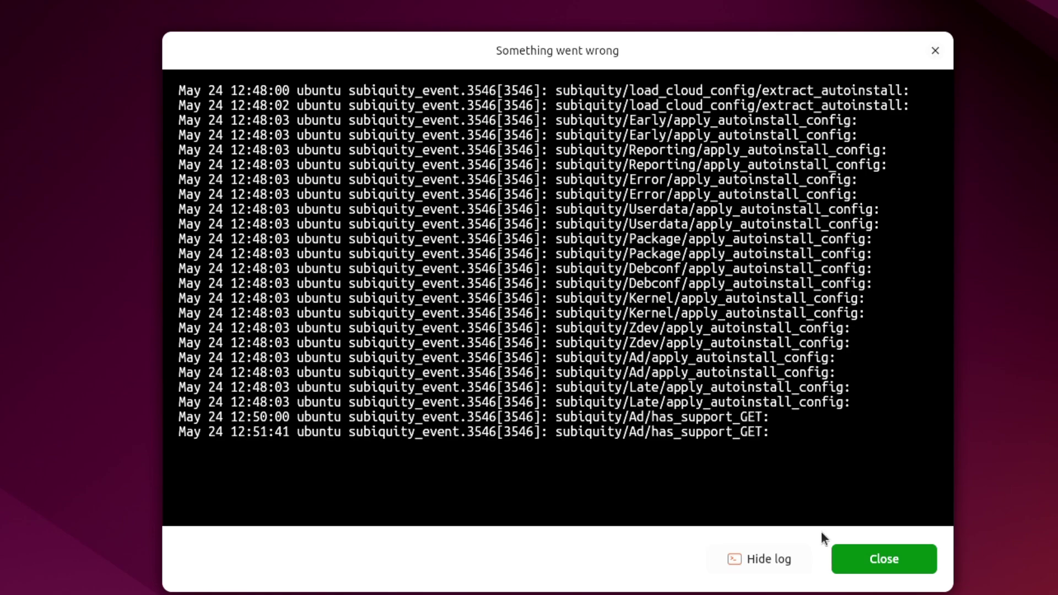
pyautogui.click(740, 558)
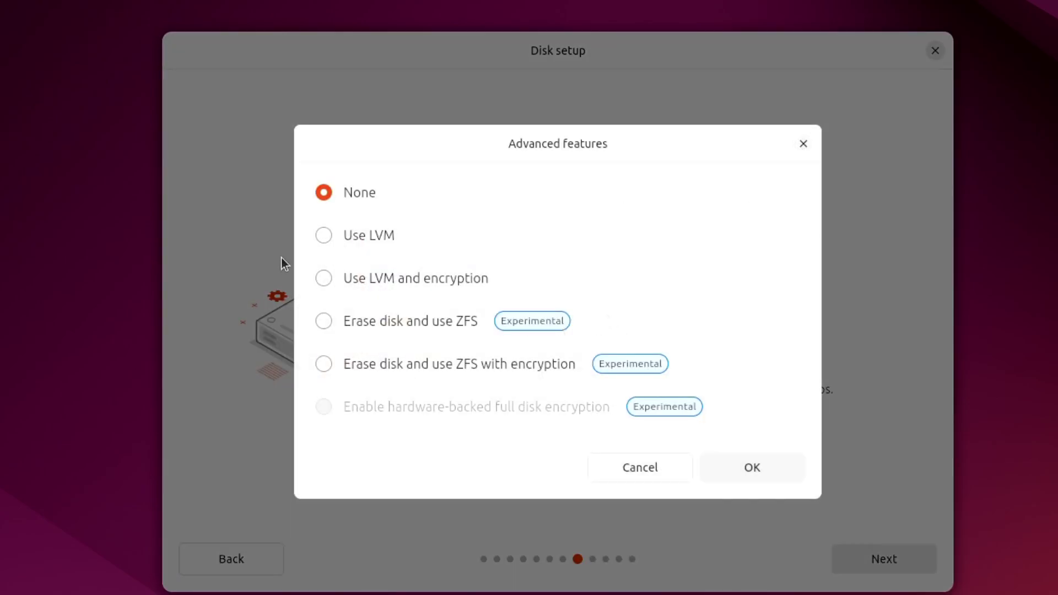
# - Choose 'Use LVM' for the erase-disk install, then enter the account password
pyautogui.click(337, 240)
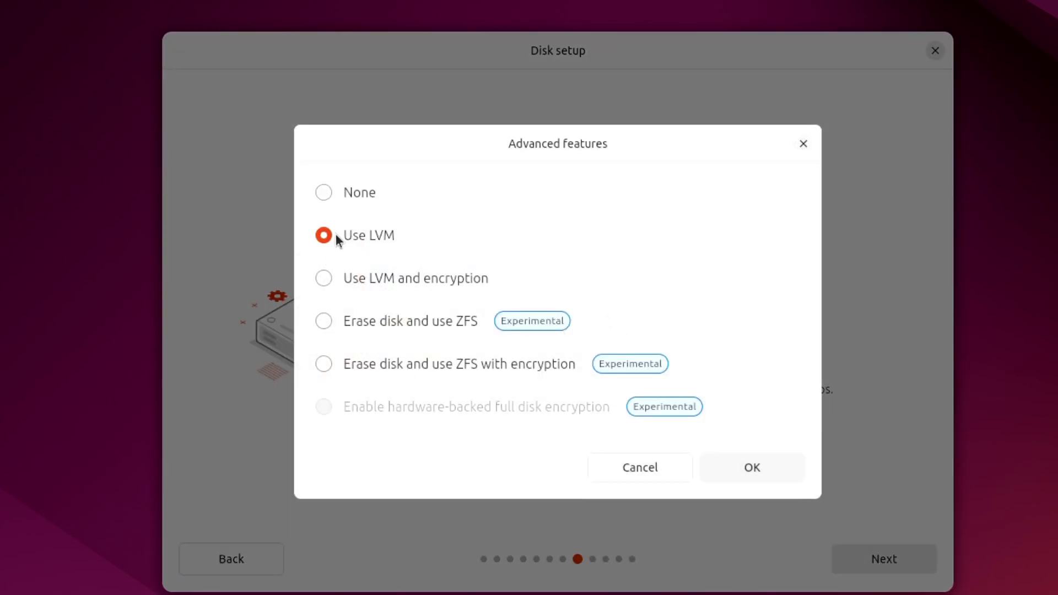
pyautogui.click(768, 468)
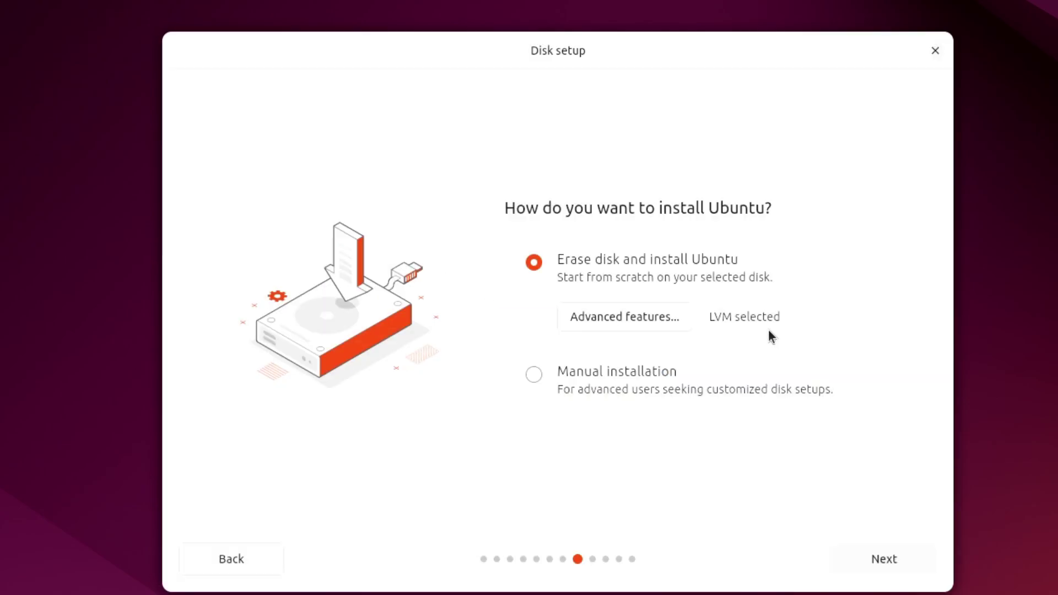
pyautogui.click(871, 545)
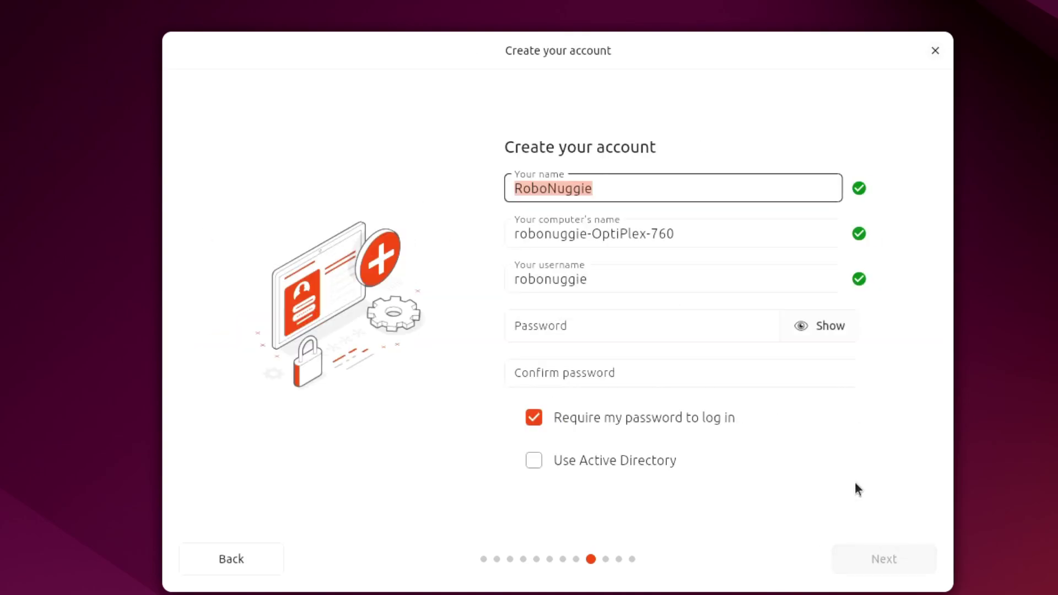
pyautogui.click(666, 330)
pyautogui.write('********')
pyautogui.press('Tab')
# - Enter the account password and continue the installation, which crashes again
pyautogui.write('********')
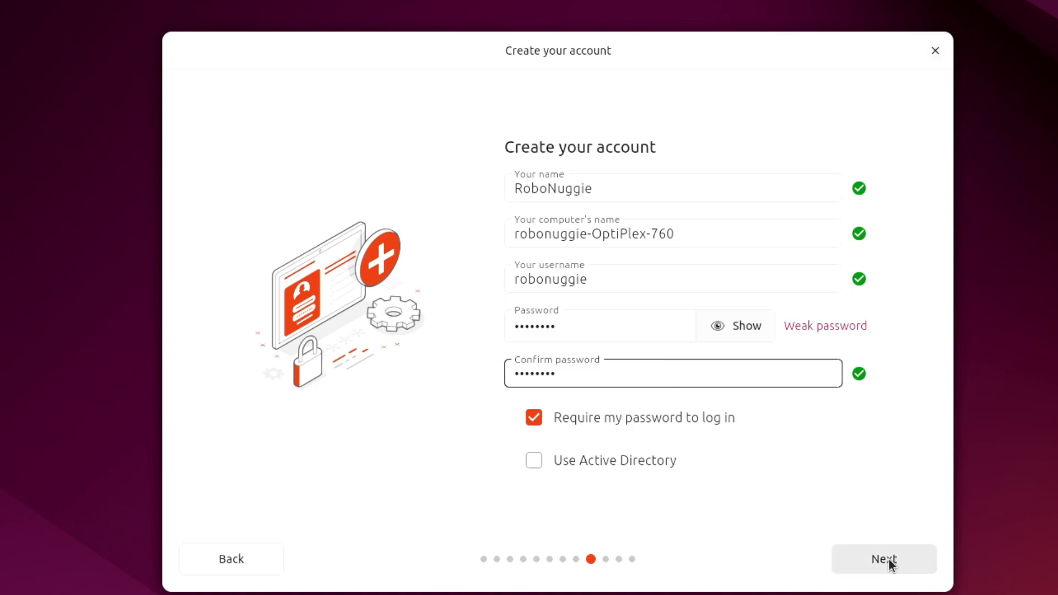
pyautogui.click(888, 562)
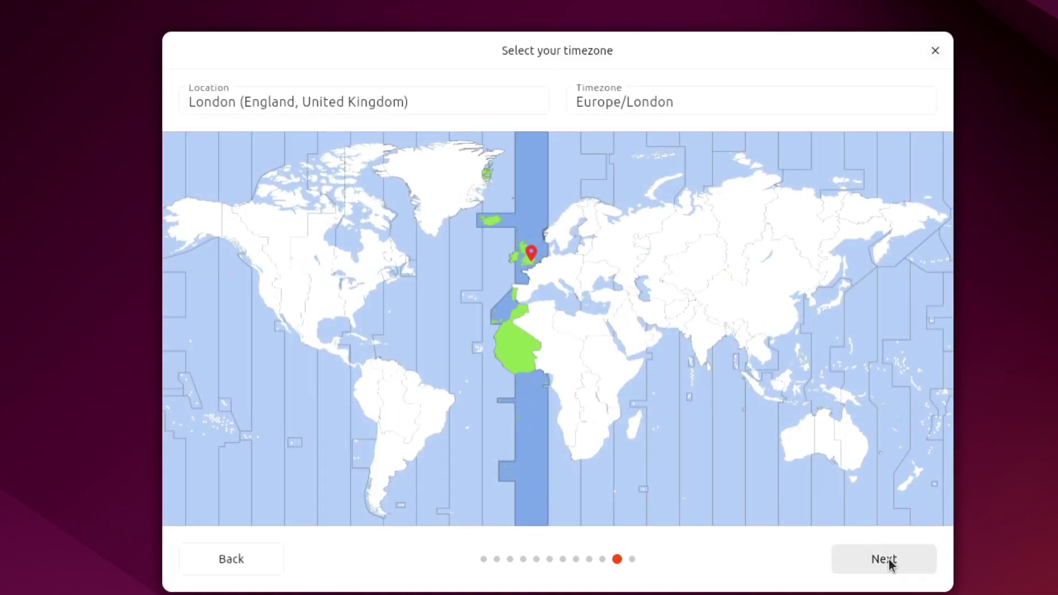
pyautogui.click(884, 559)
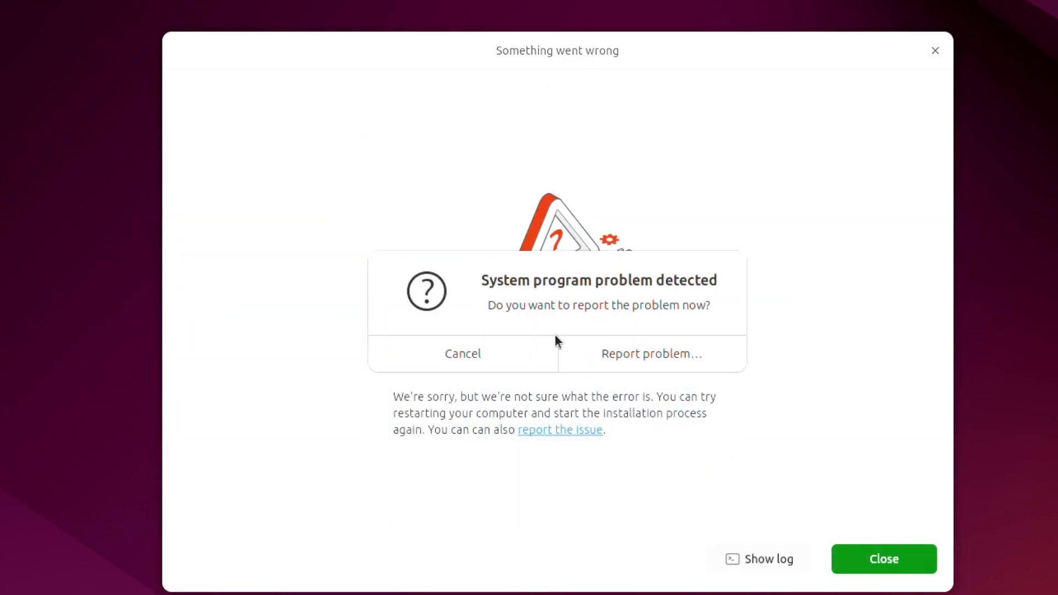
# - Start a problem report, authenticate, and move and enlarge the report window
pyautogui.click(663, 369)
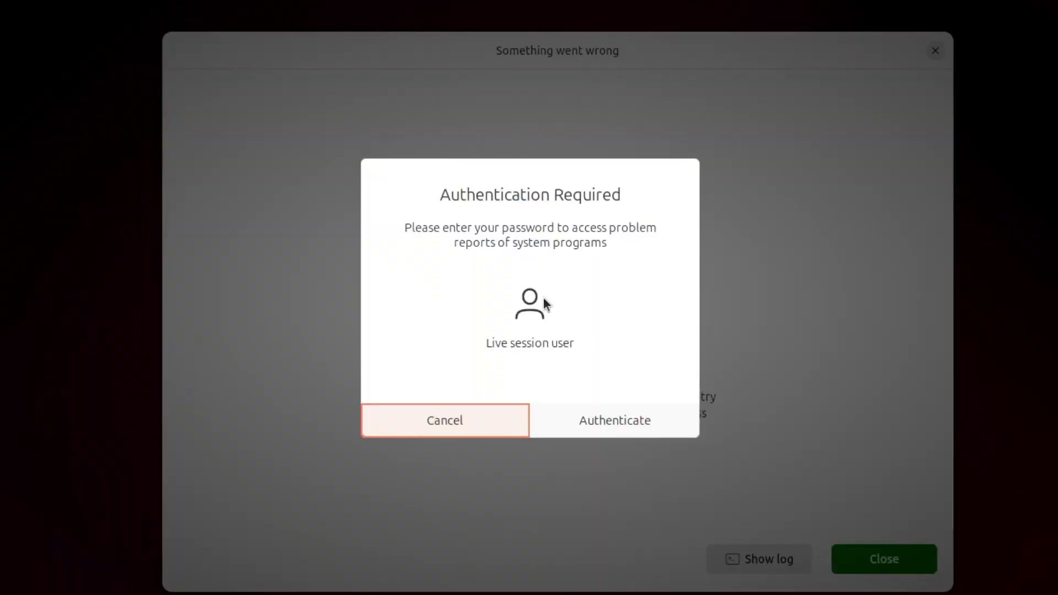
pyautogui.click(615, 423)
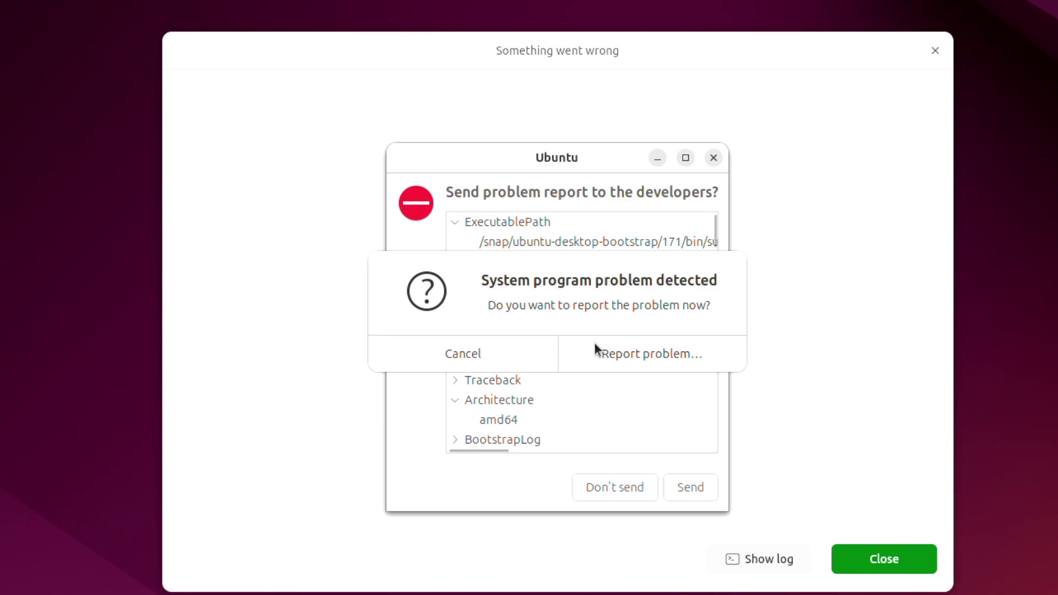
pyautogui.moveTo(528, 157); pyautogui.dragTo(157, 141)
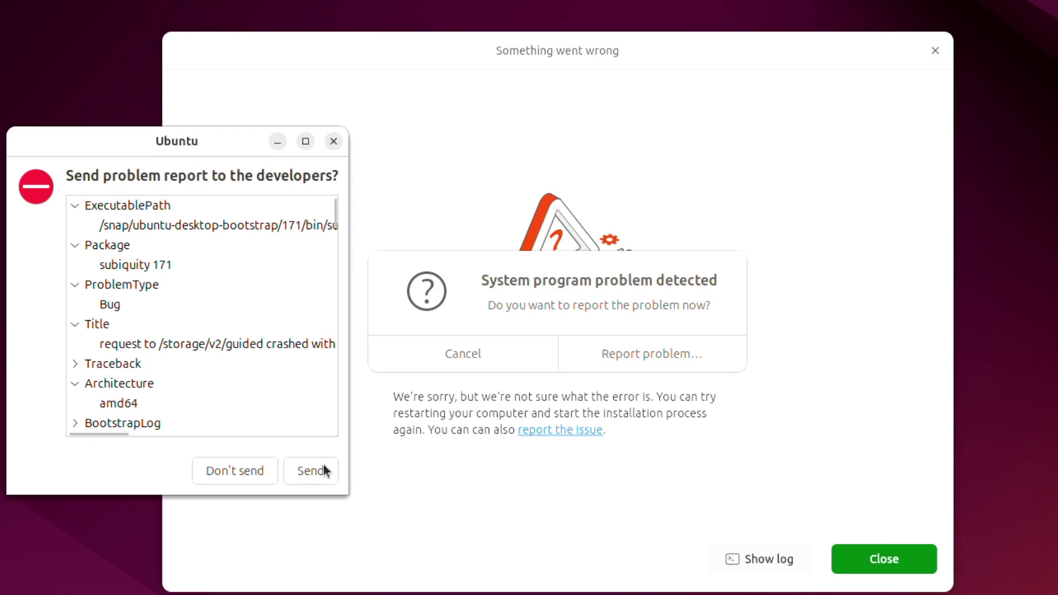
pyautogui.moveTo(350, 496); pyautogui.dragTo(587, 594)
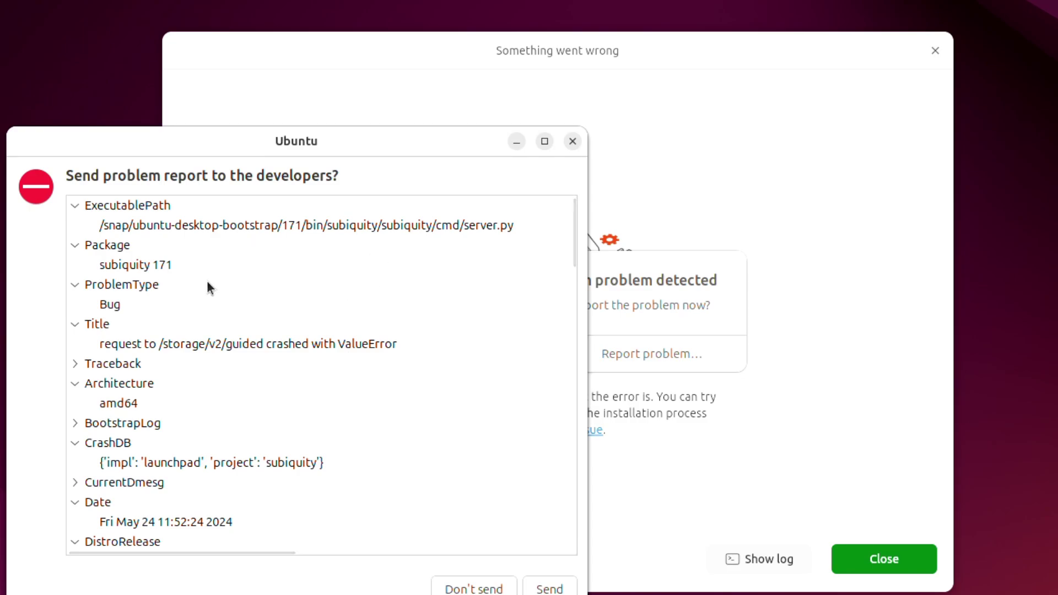
# - Scroll through the problem report's details
pyautogui.scroll(-3, 208, 282)
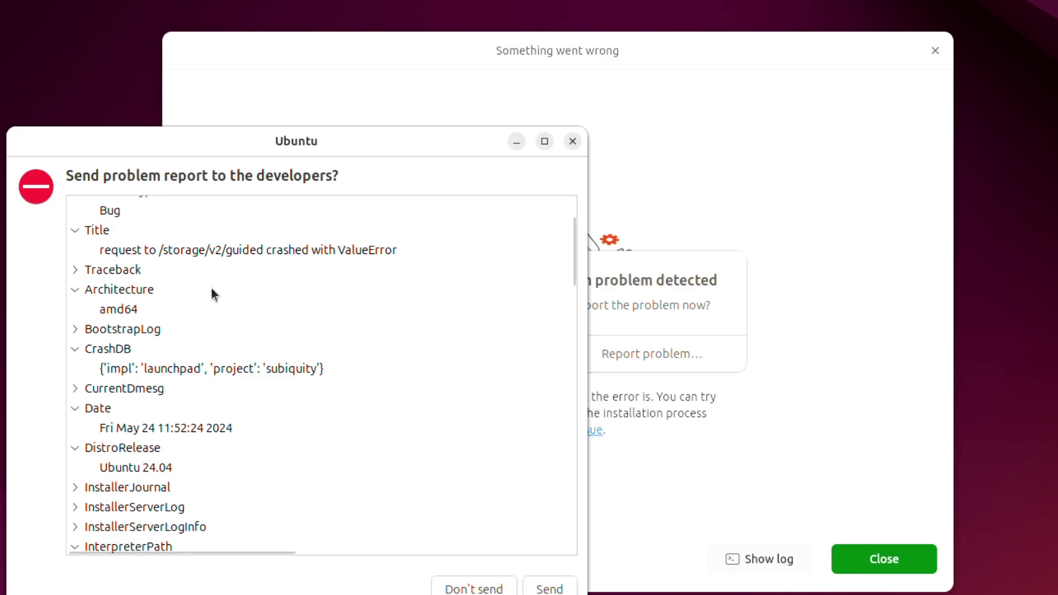
pyautogui.scroll(-4, 211, 287)
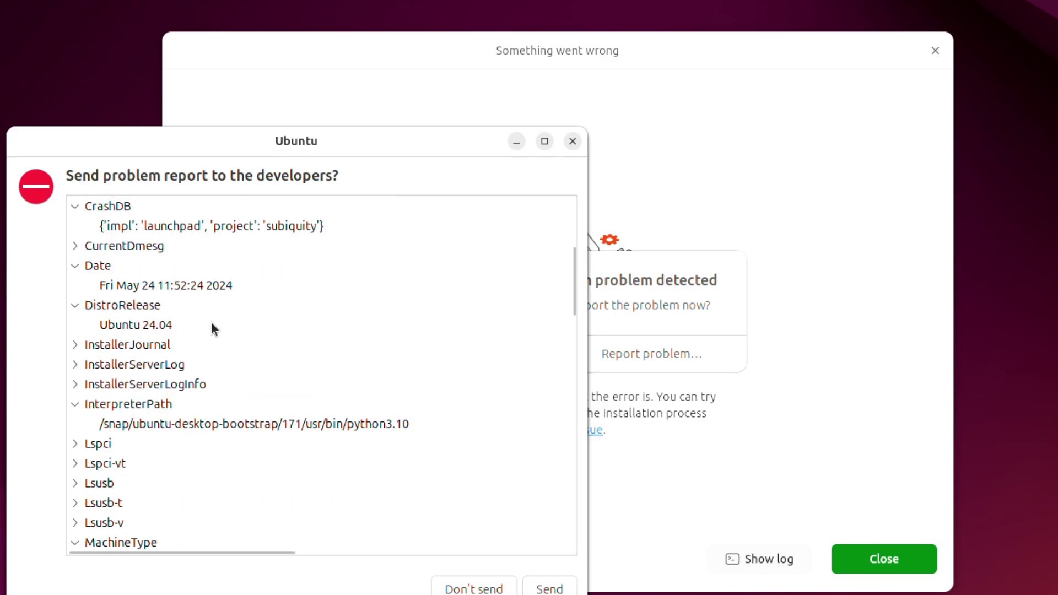
pyautogui.scroll(-8, 212, 335)
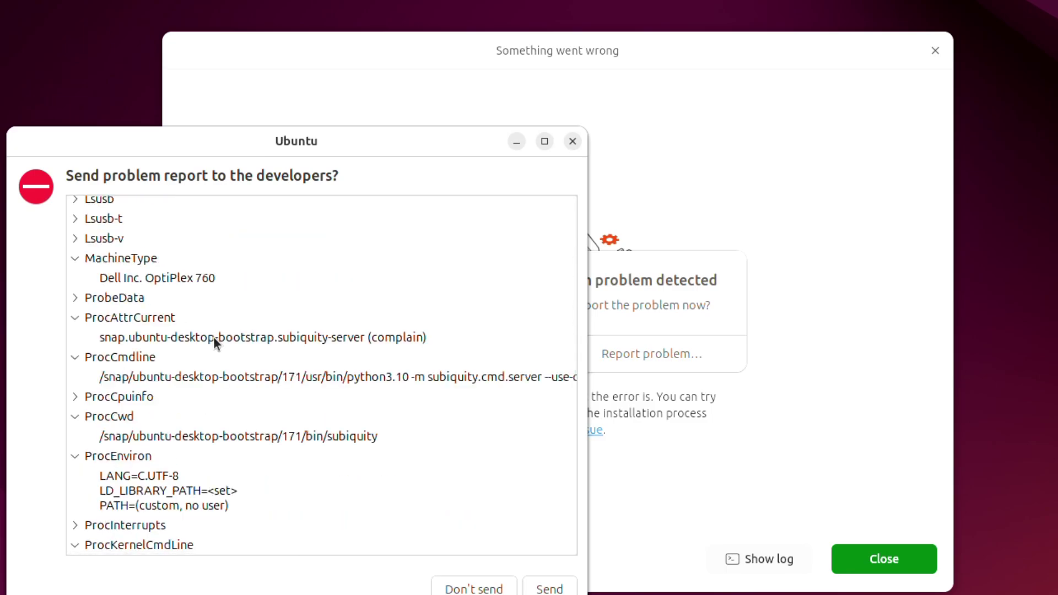
pyautogui.scroll(-8, 213, 338)
pyautogui.scroll(7, 213, 338)
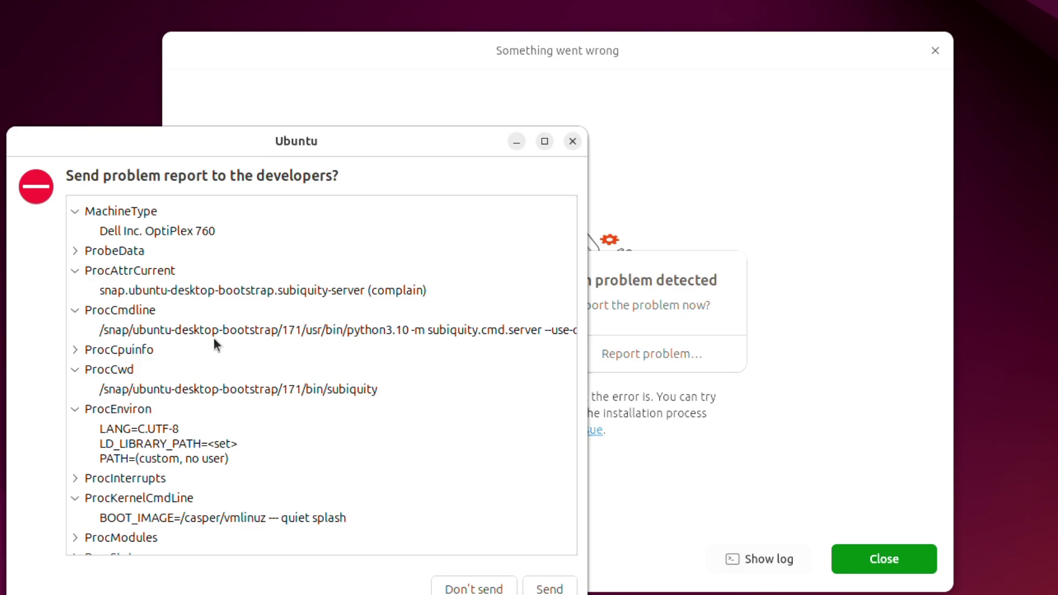
pyautogui.scroll(-9, 237, 342)
pyautogui.scroll(-5, 260, 403)
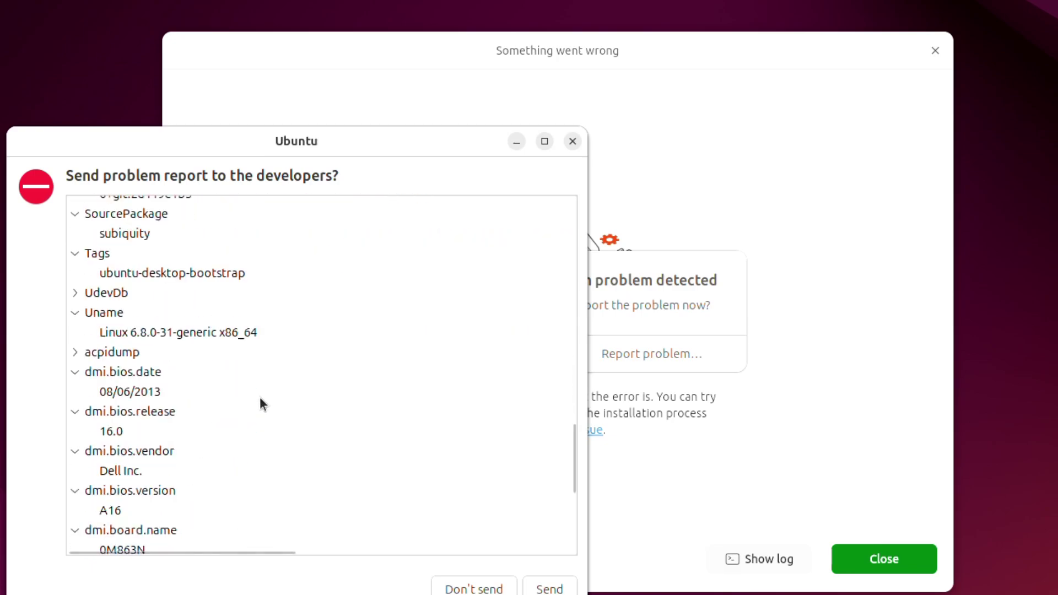
# - Send the installer crash reports to the developers, dismissing the system program problem prompt
pyautogui.click(559, 590)
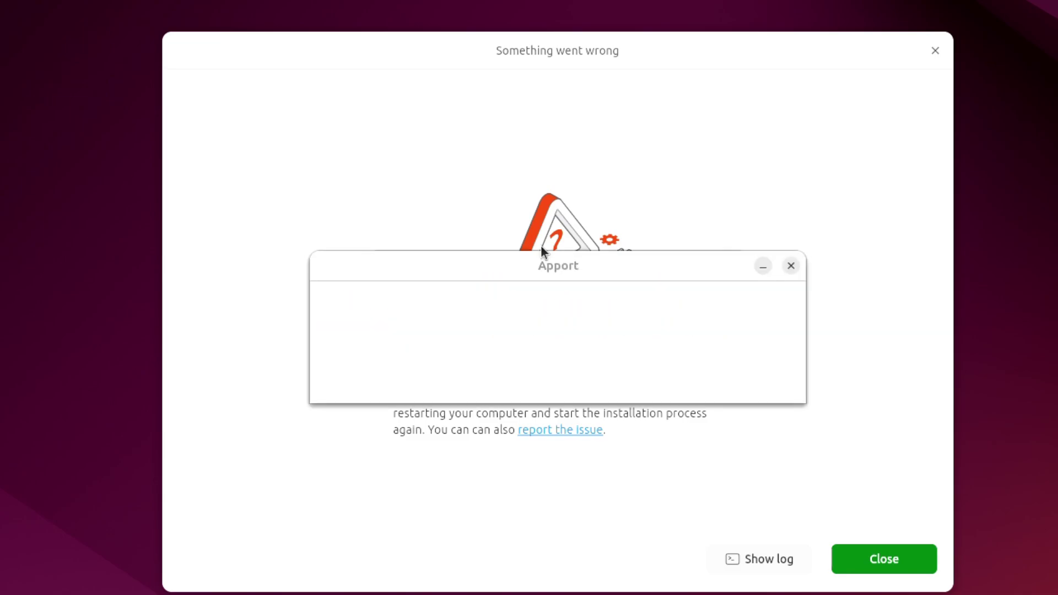
pyautogui.moveTo(538, 257); pyautogui.dragTo(263, 528)
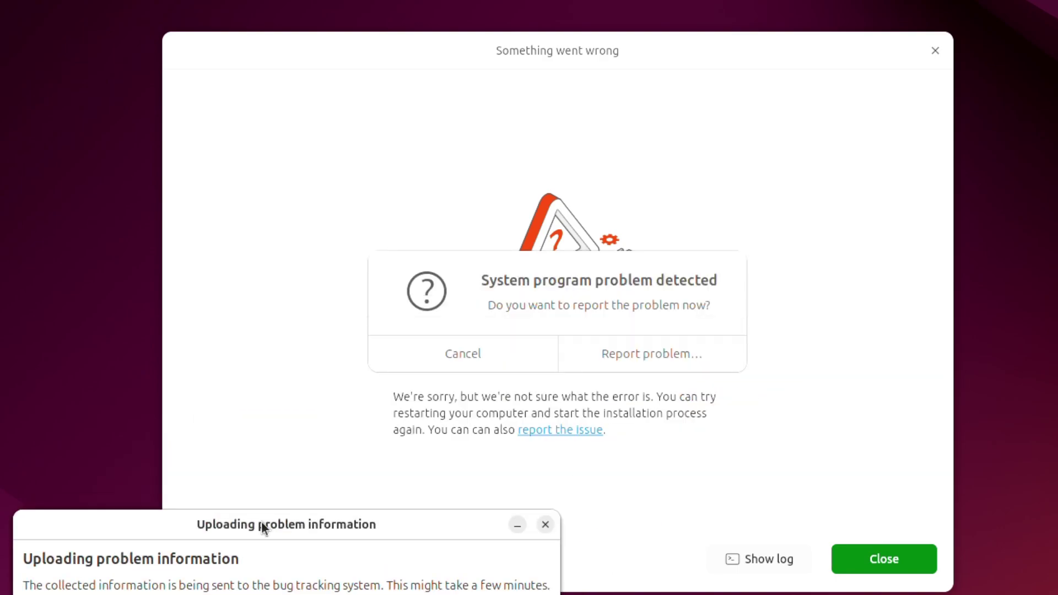
pyautogui.click(613, 363)
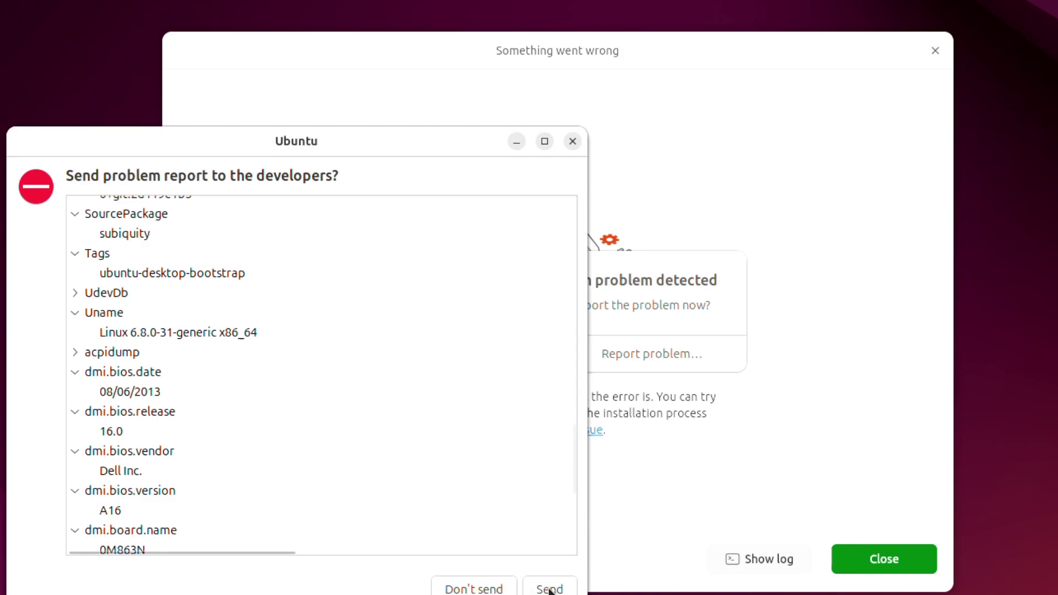
pyautogui.click(569, 589)
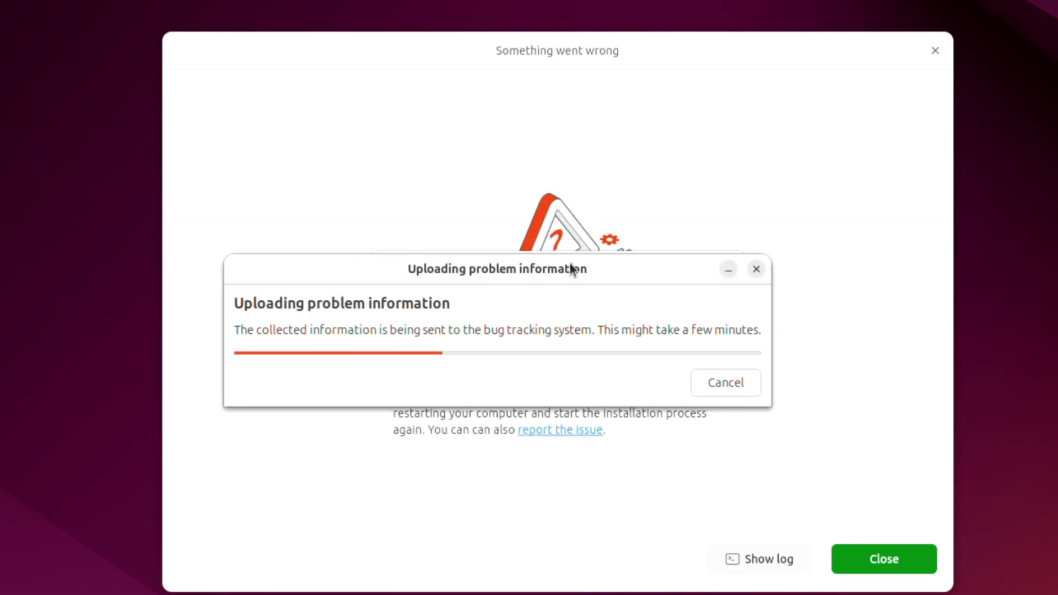
pyautogui.click(475, 353)
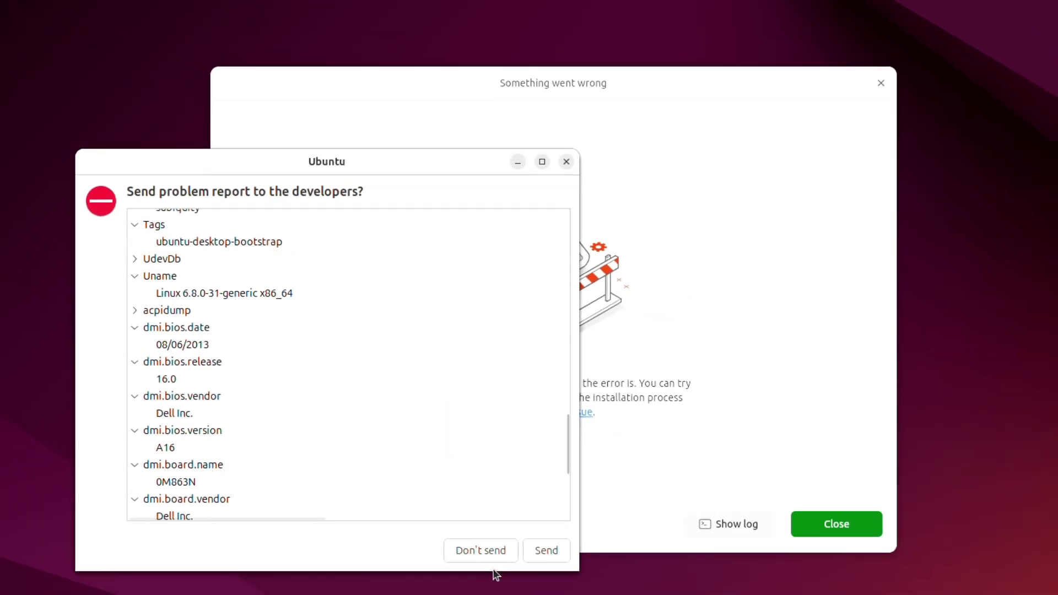
pyautogui.click(542, 511)
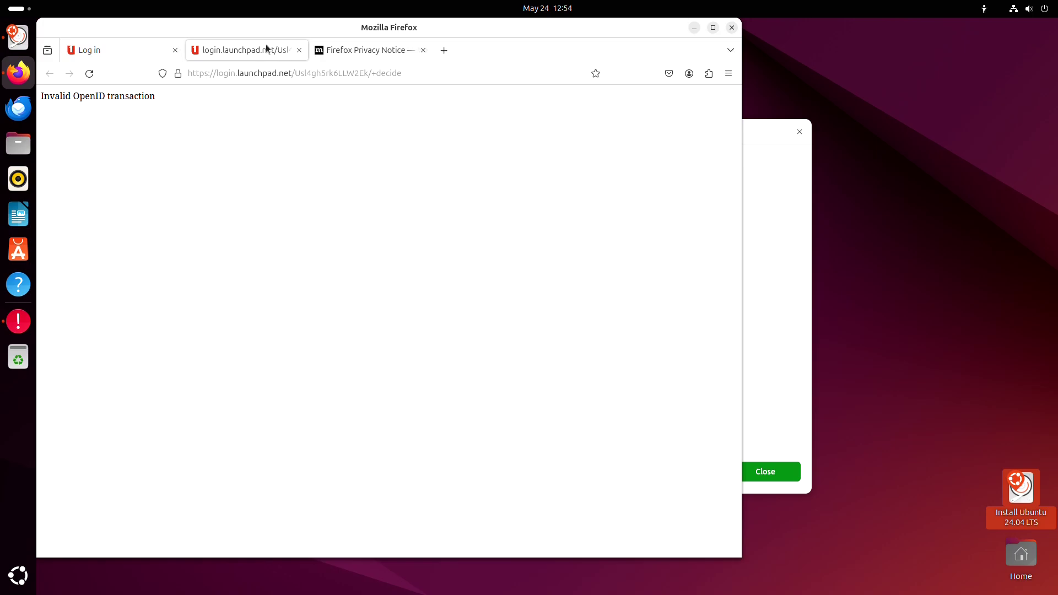
# - Close the Launchpad login and Privacy Notice tabs, then quit Firefox without logging in
pyautogui.click(300, 51)
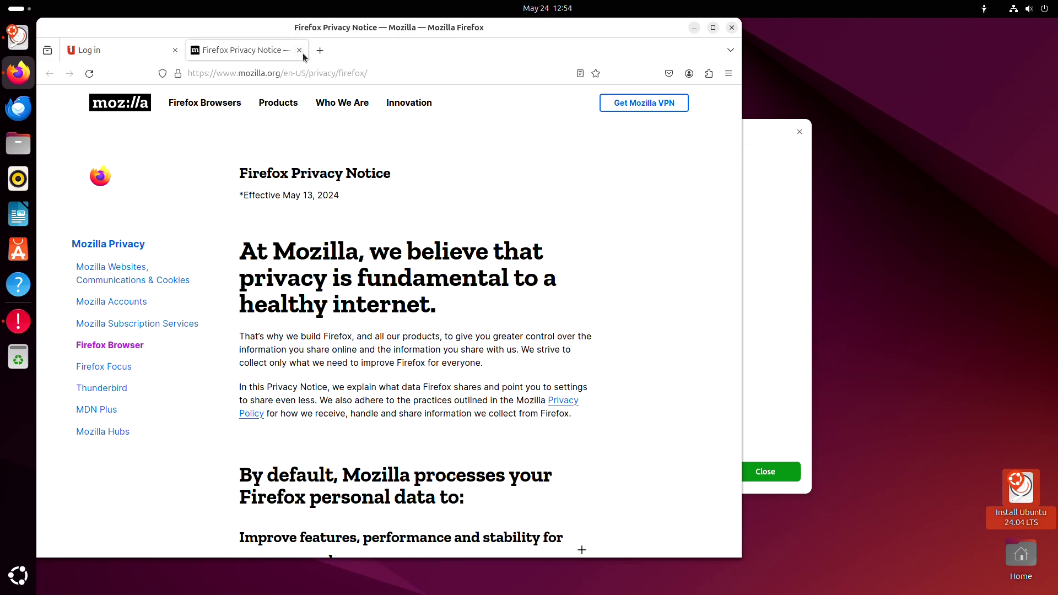
pyautogui.click(300, 52)
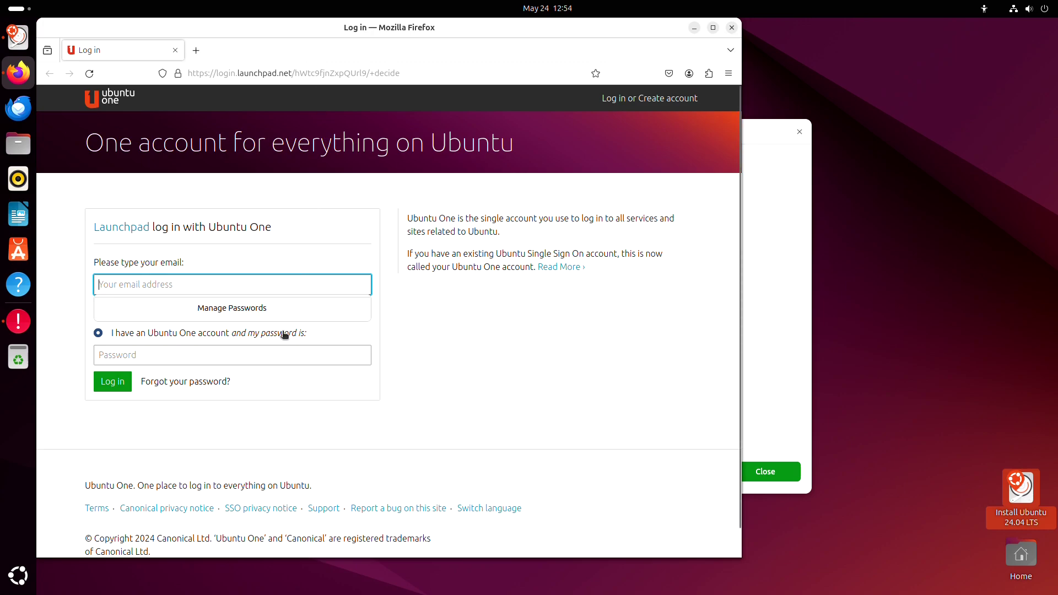
pyautogui.click(453, 420)
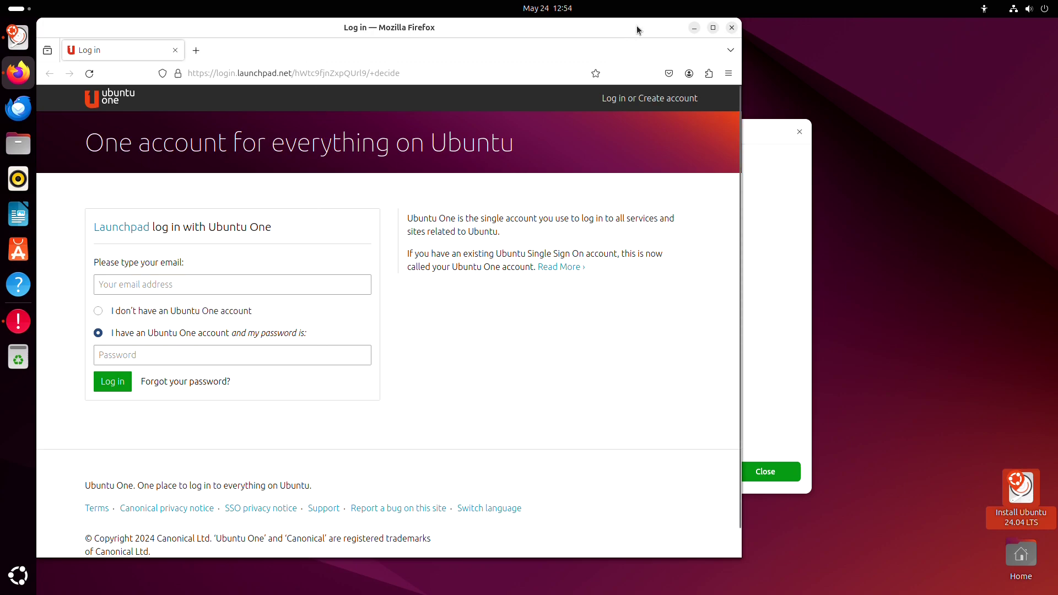
pyautogui.click(732, 27)
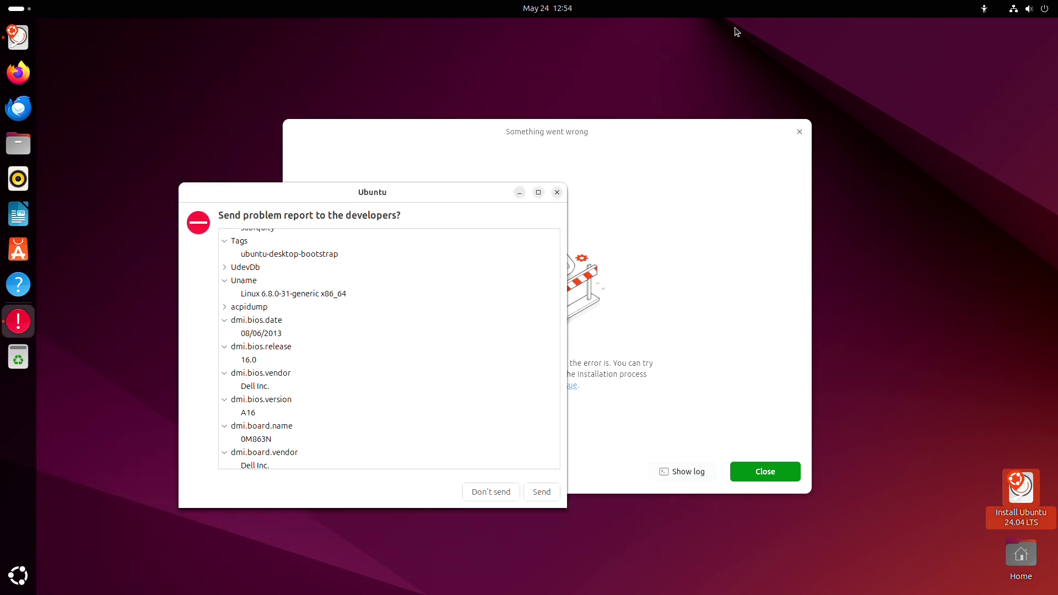
# - Close the problem-report window and the installer's 'Something went wrong' dialog
pyautogui.click(556, 193)
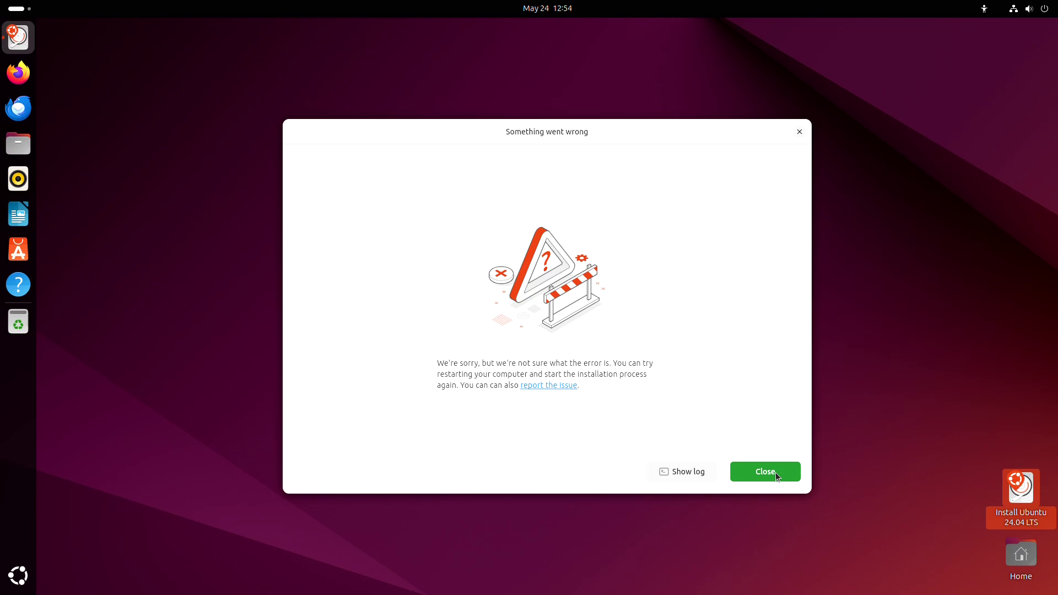
pyautogui.click(766, 472)
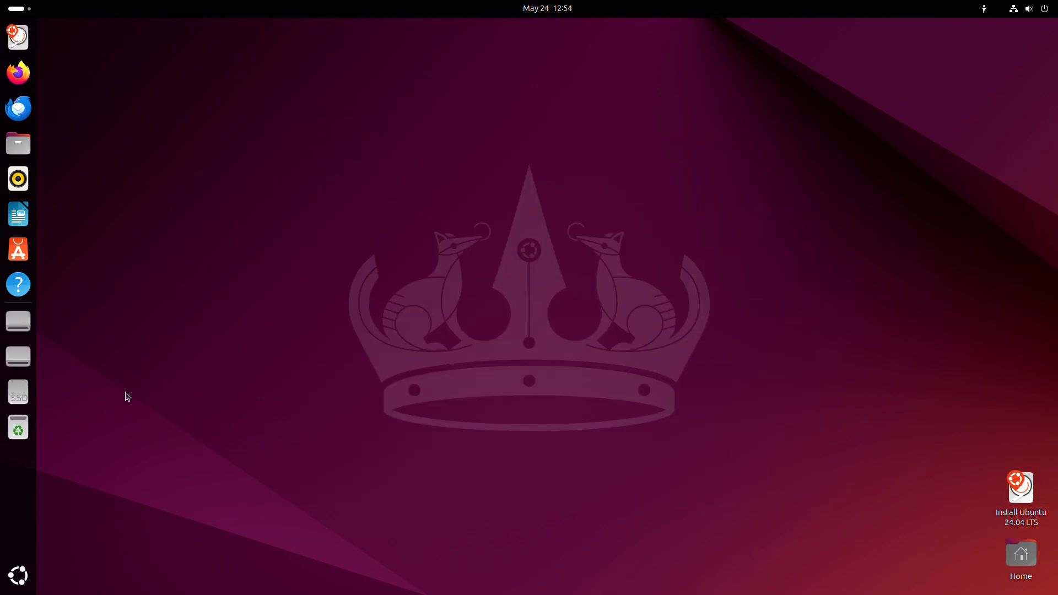
# - Launch Disks from Utilities and select the 120 GB Kingston disk's 117 GB zroot partition
pyautogui.click(18, 575)
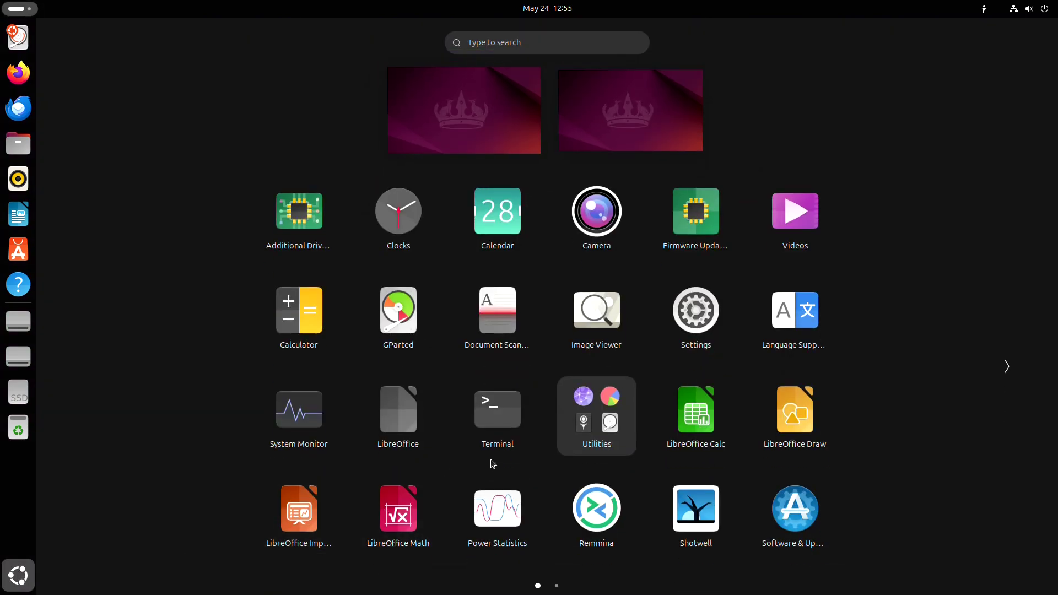
pyautogui.click(619, 430)
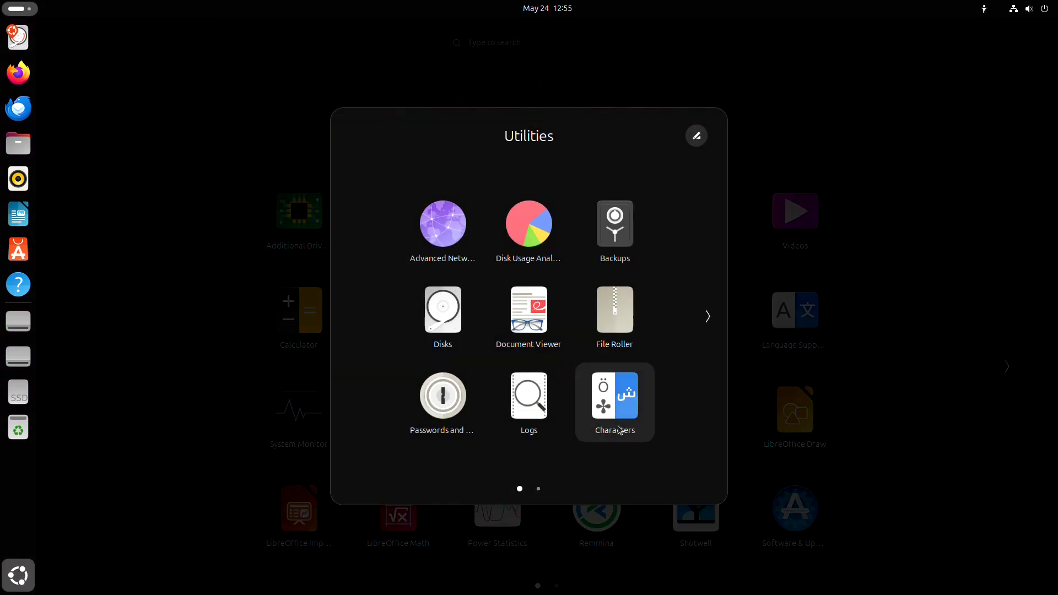
pyautogui.click(444, 326)
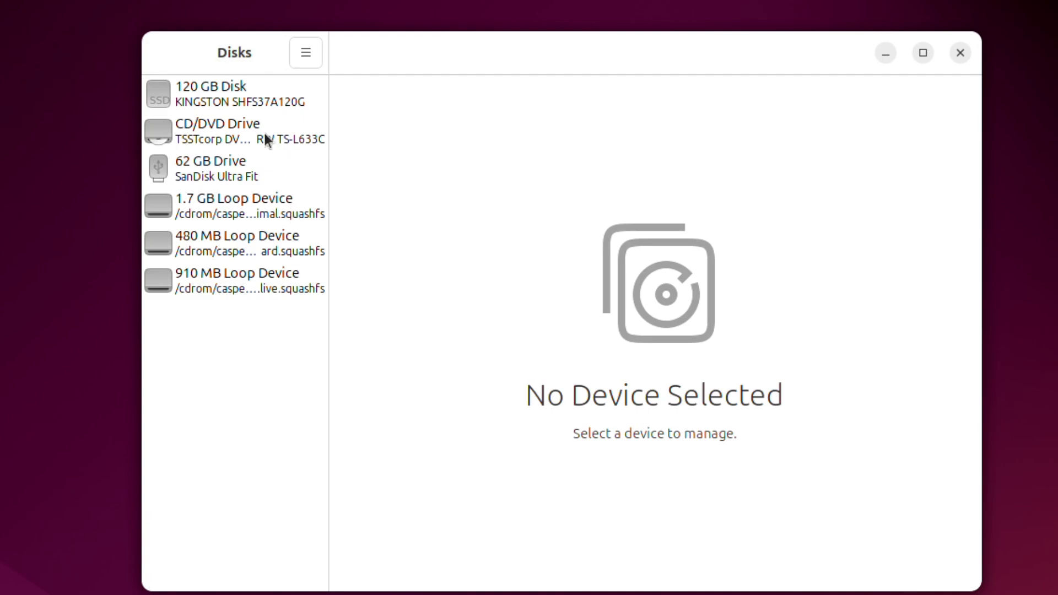
pyautogui.click(229, 101)
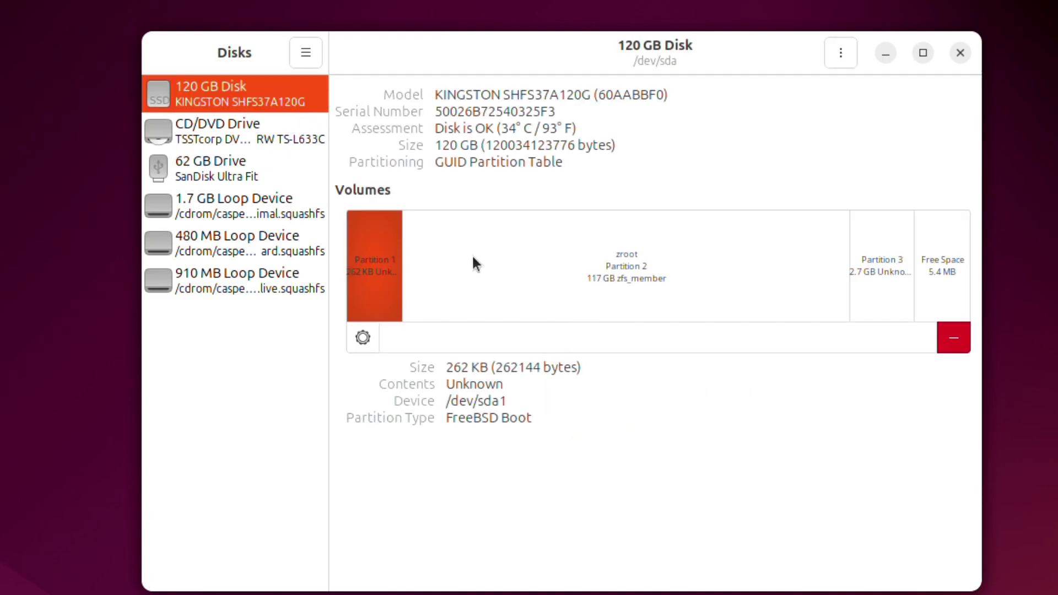
pyautogui.click(512, 253)
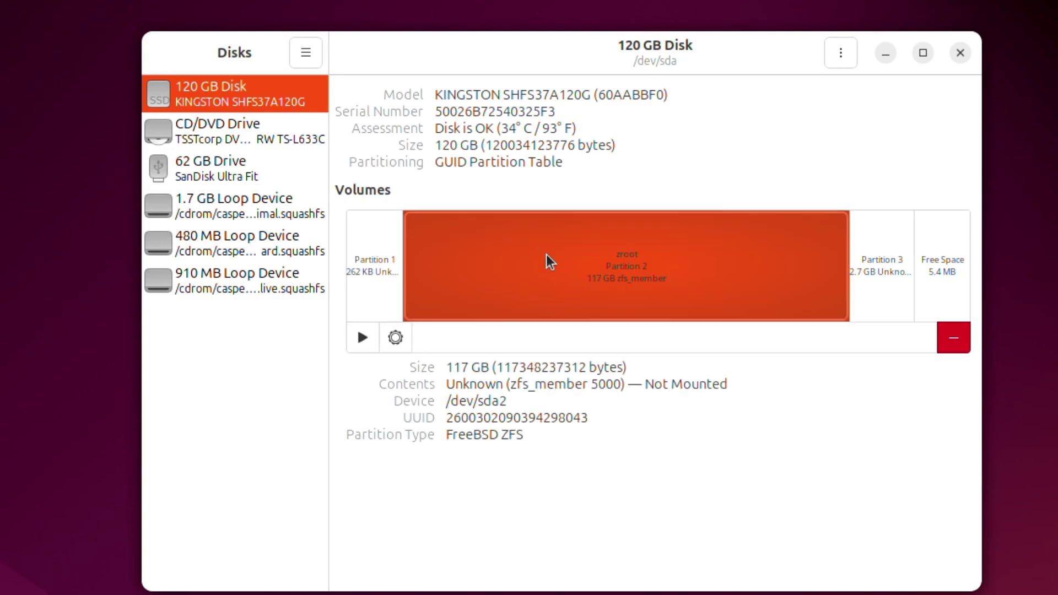
# - Delete the 262 KB FreeBSD Boot, 117 GB zroot and 2.7 GB FreeBSD Swap partitions
pyautogui.click(362, 257)
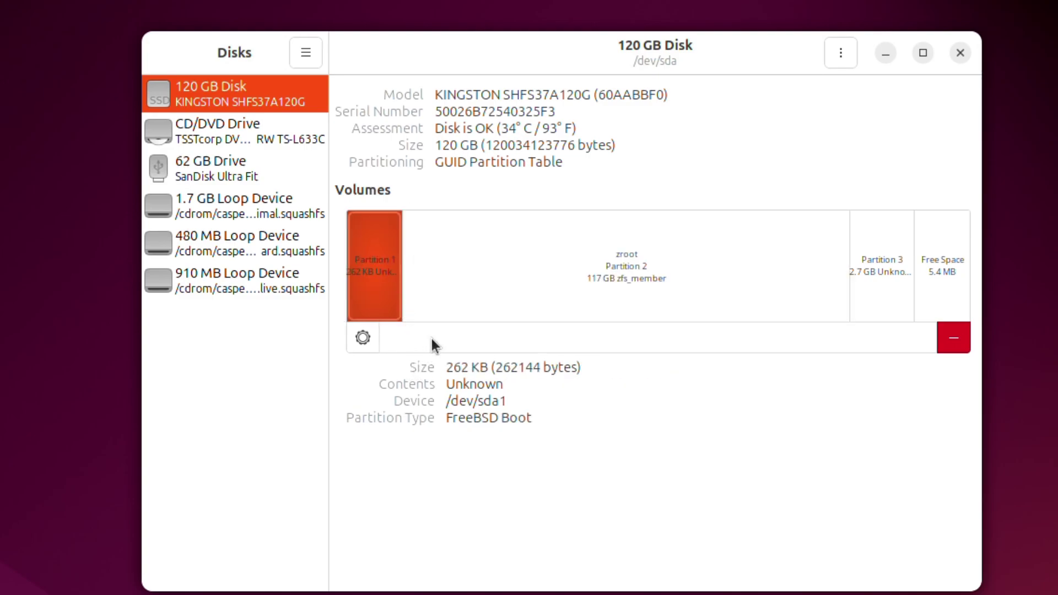
pyautogui.click(957, 337)
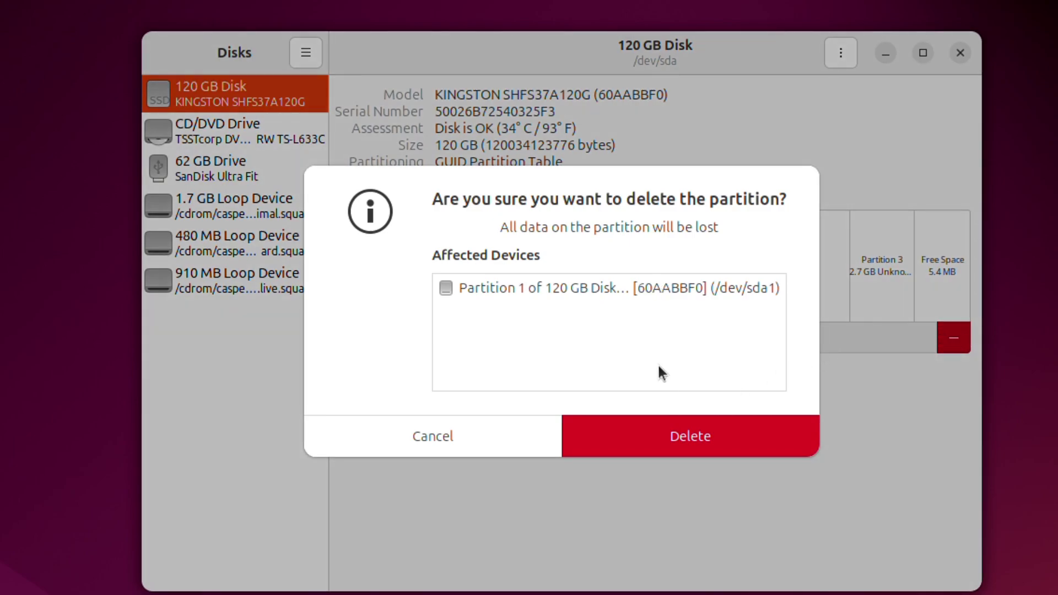
pyautogui.click(674, 445)
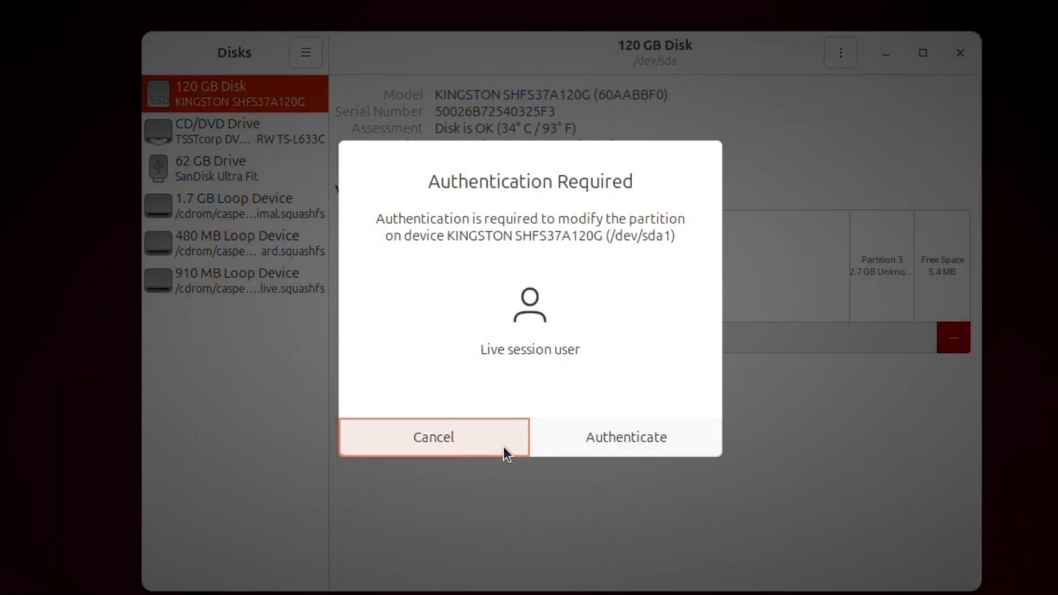
pyautogui.click(629, 440)
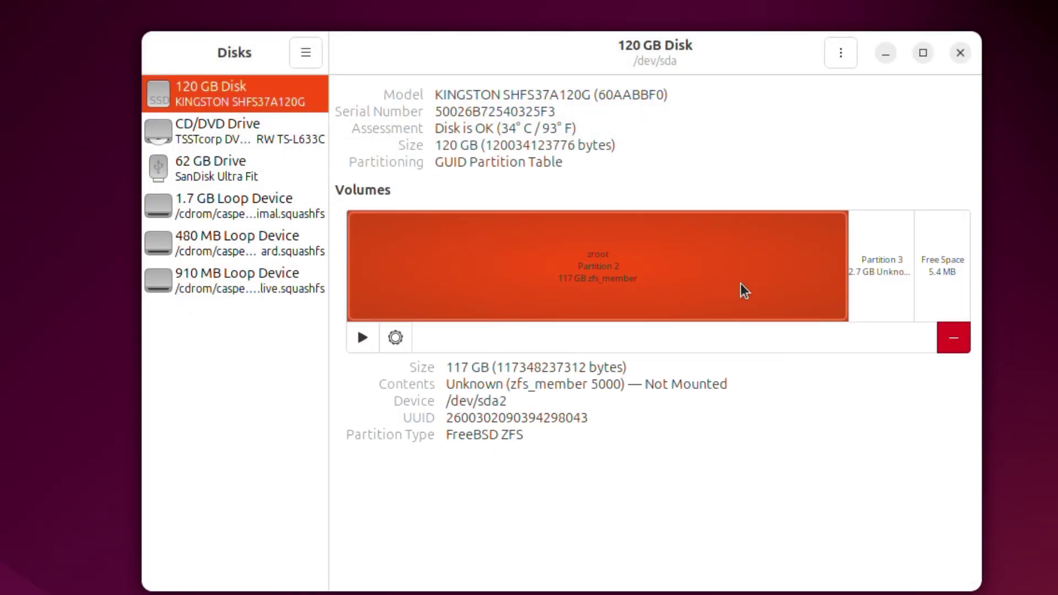
pyautogui.click(961, 340)
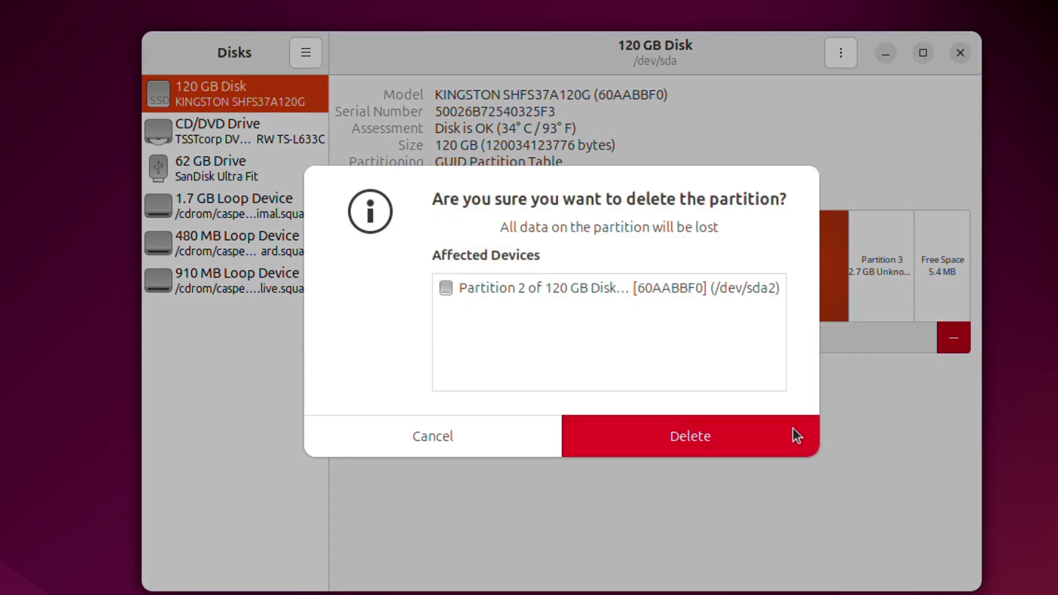
pyautogui.click(787, 432)
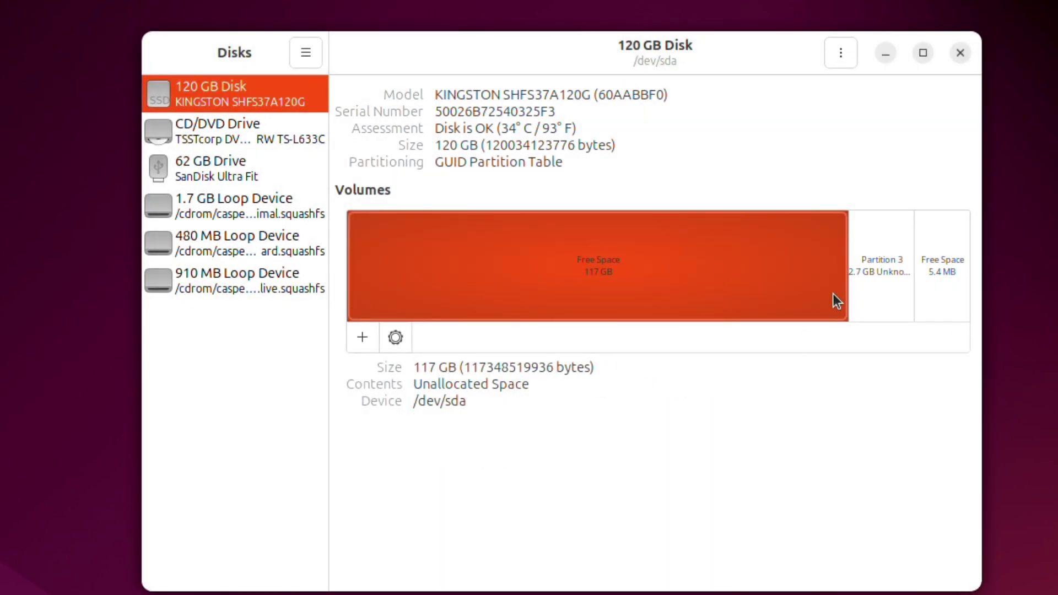
pyautogui.click(881, 290)
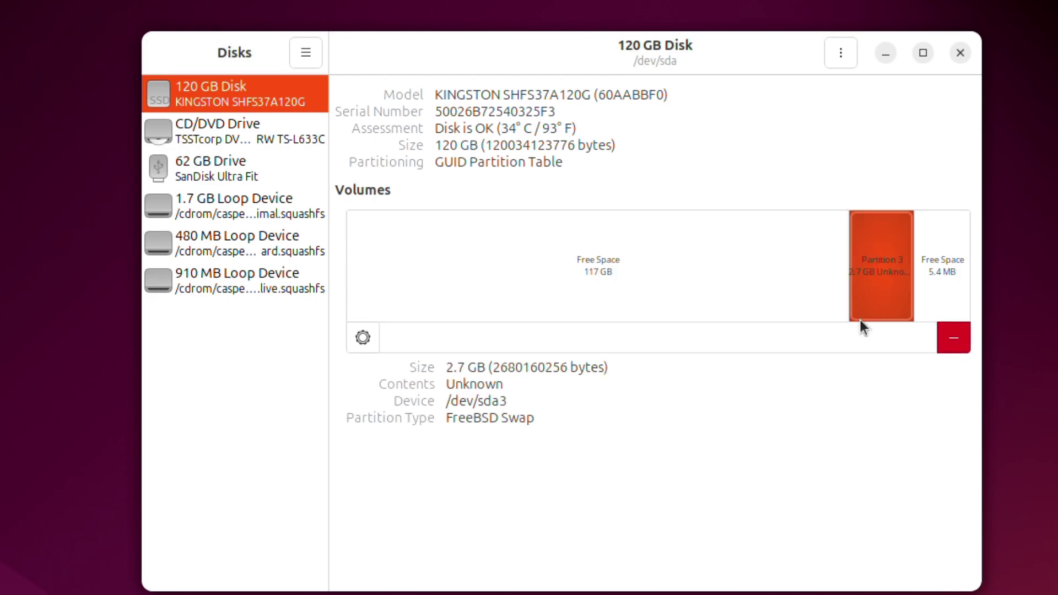
pyautogui.click(952, 329)
pyautogui.click(769, 426)
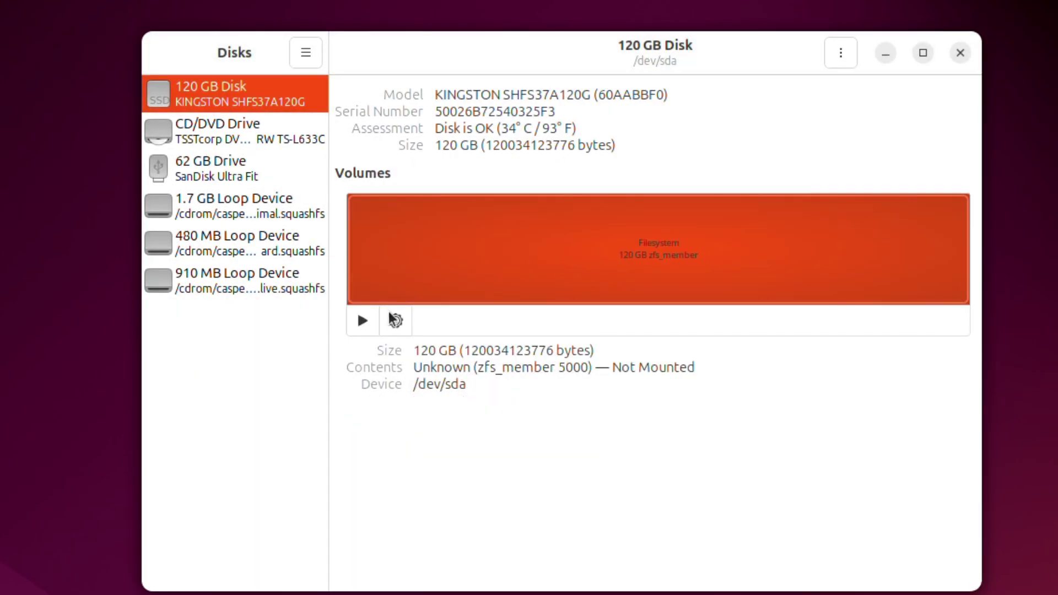
# - Format the Kingston volume as Ext4 with Erase enabled, then mount it
pyautogui.click(396, 321)
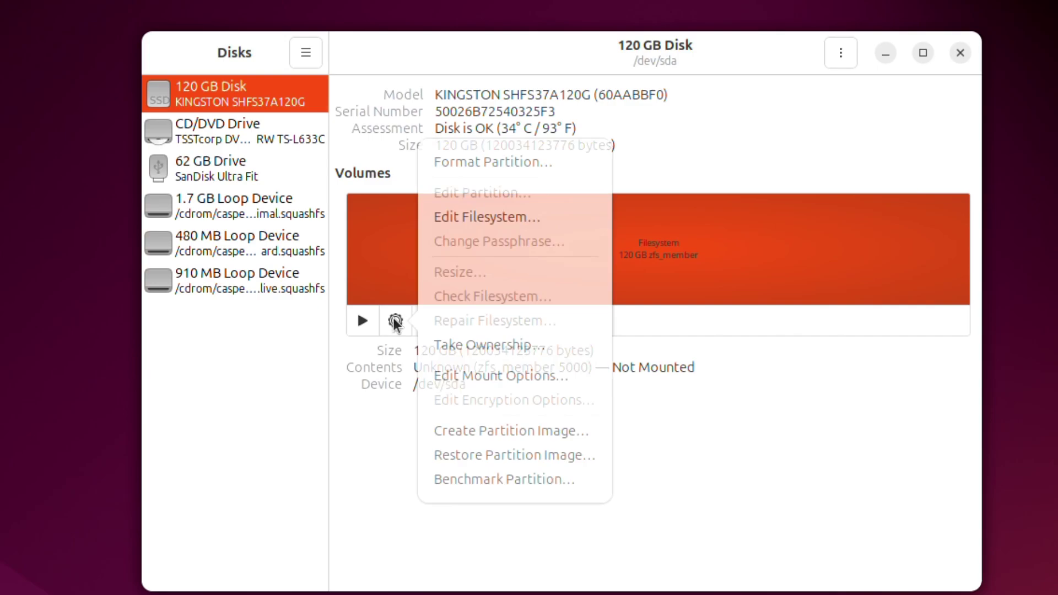
pyautogui.click(491, 163)
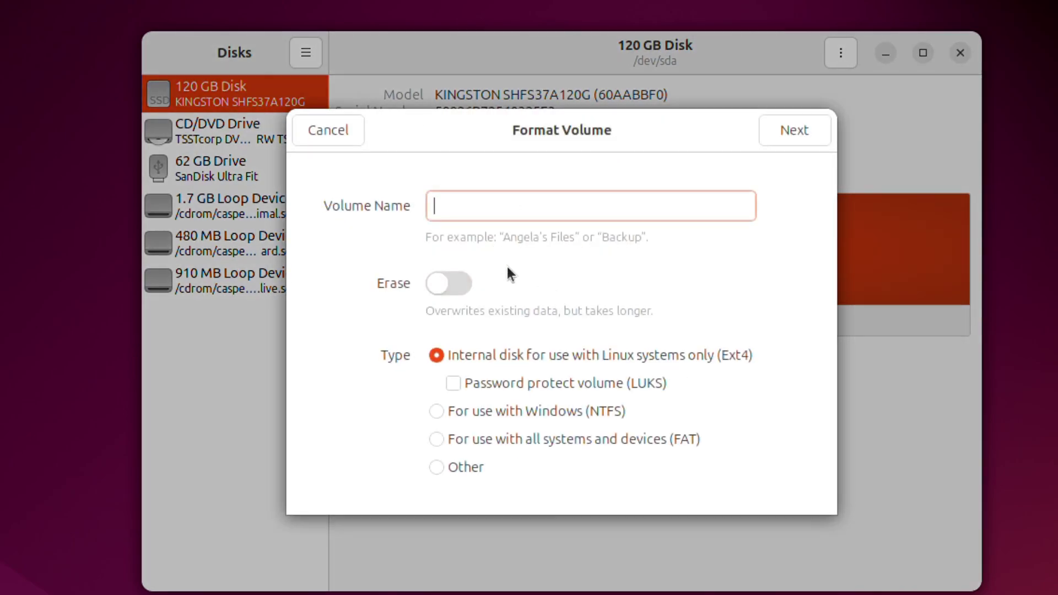
pyautogui.click(454, 282)
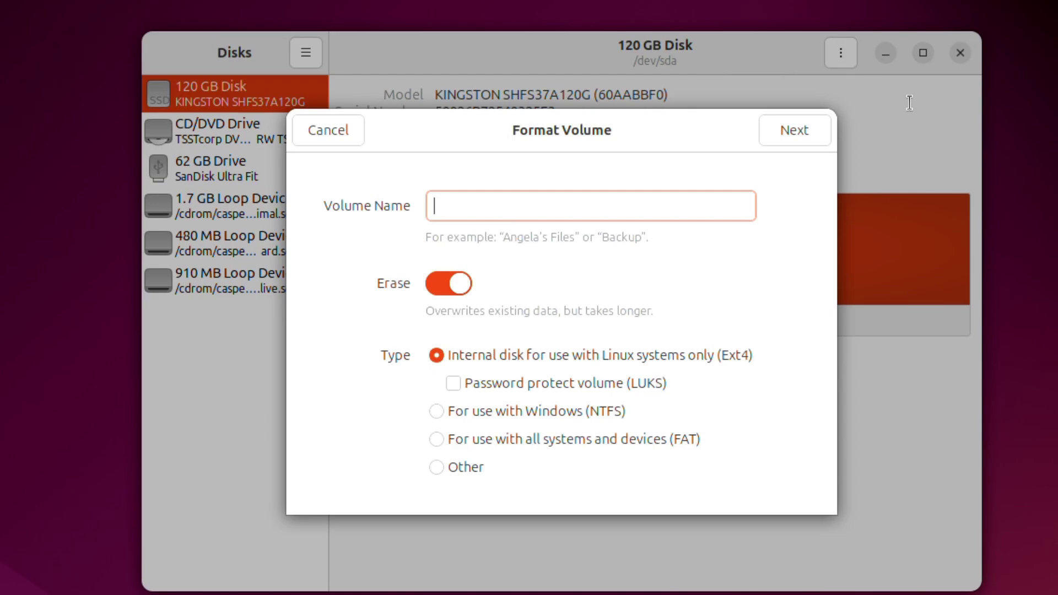
pyautogui.click(809, 132)
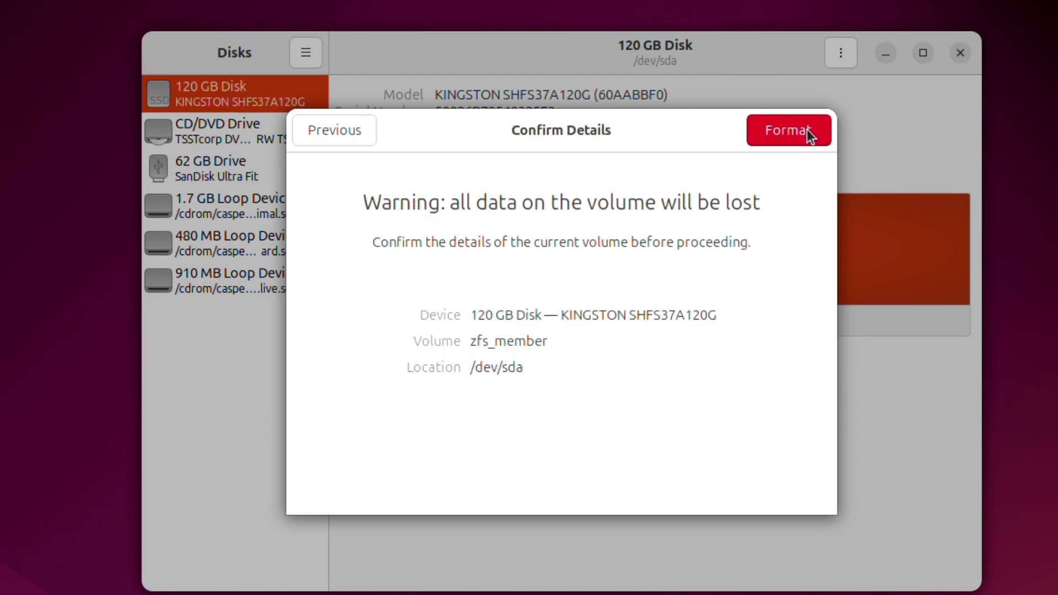
pyautogui.click(807, 130)
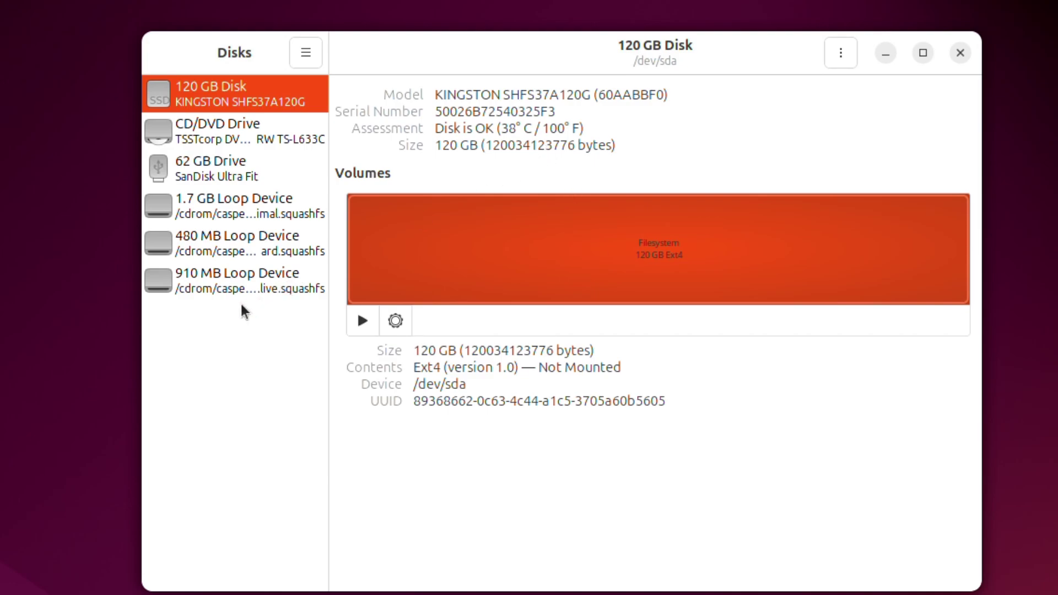
pyautogui.click(365, 321)
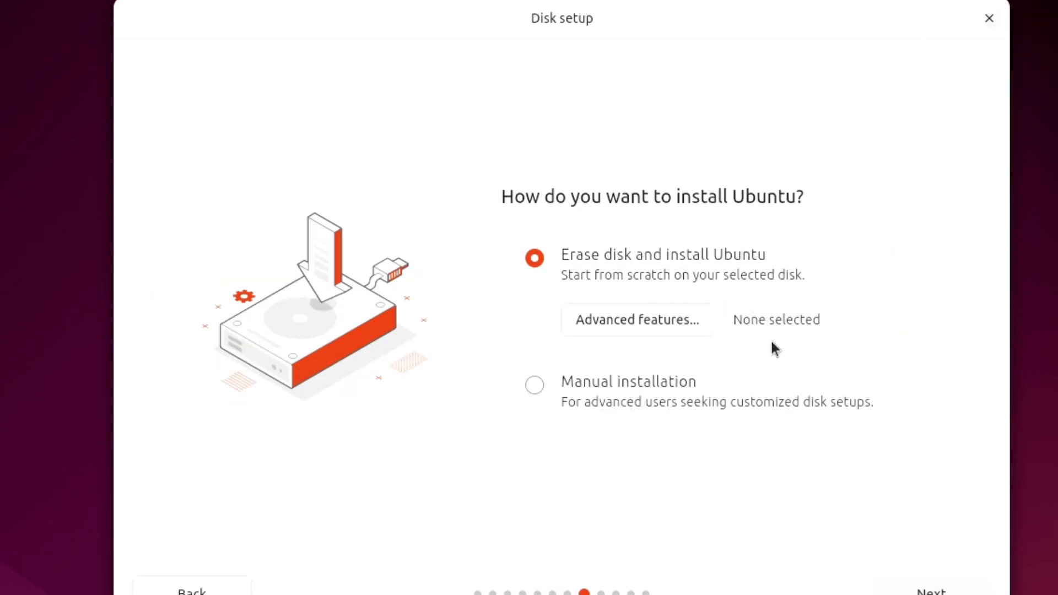
# - Enter and confirm the account password, accept the London timezone, and cancel the problem prompt
pyautogui.click(912, 590)
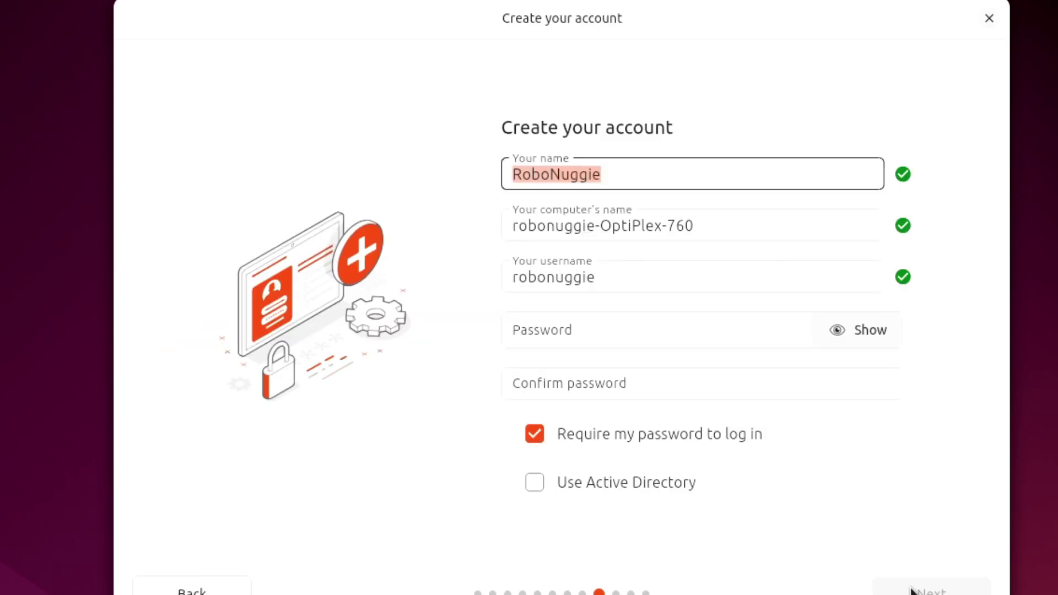
pyautogui.click(638, 333)
pyautogui.write('*********')
pyautogui.press('Tab')
pyautogui.write('*********')
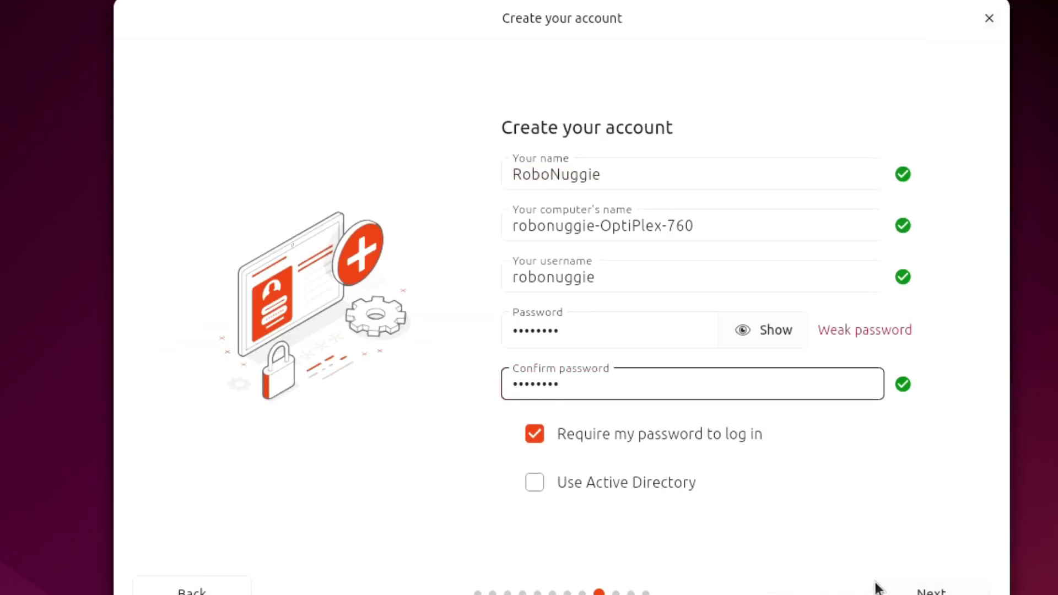
pyautogui.click(909, 590)
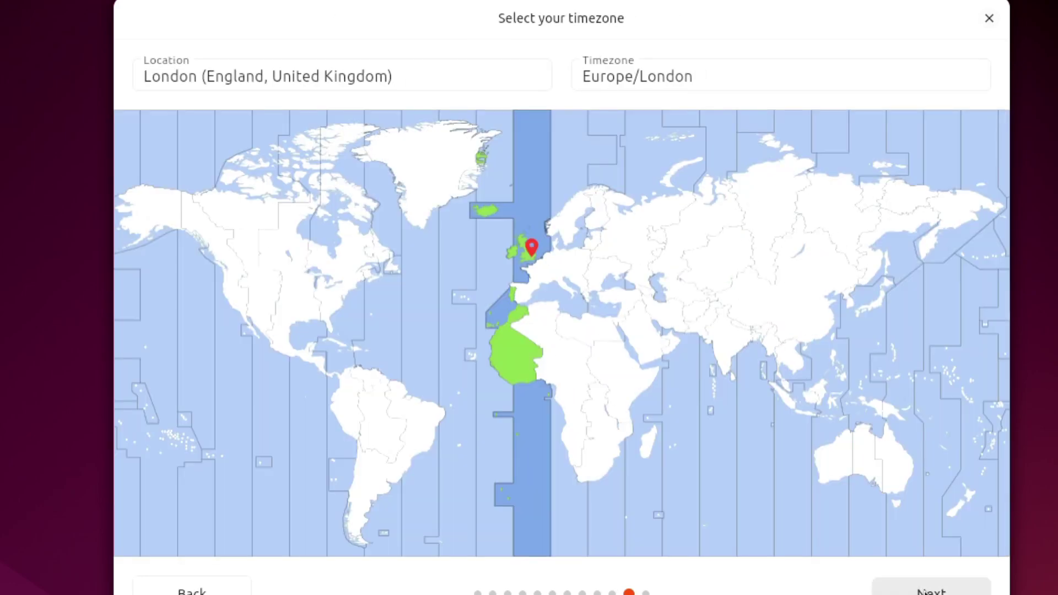
pyautogui.click(923, 591)
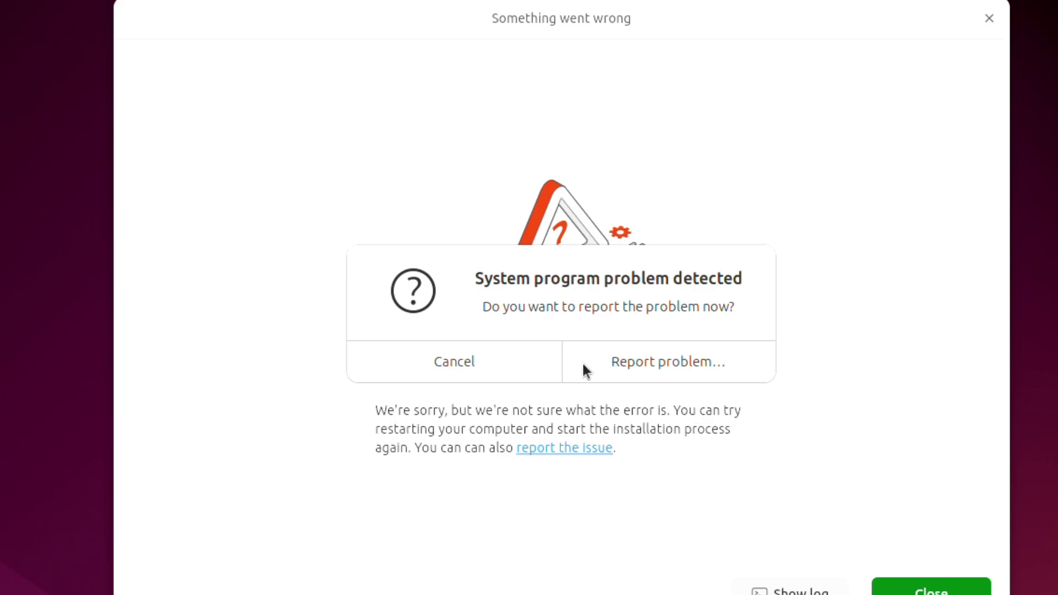
pyautogui.click(512, 365)
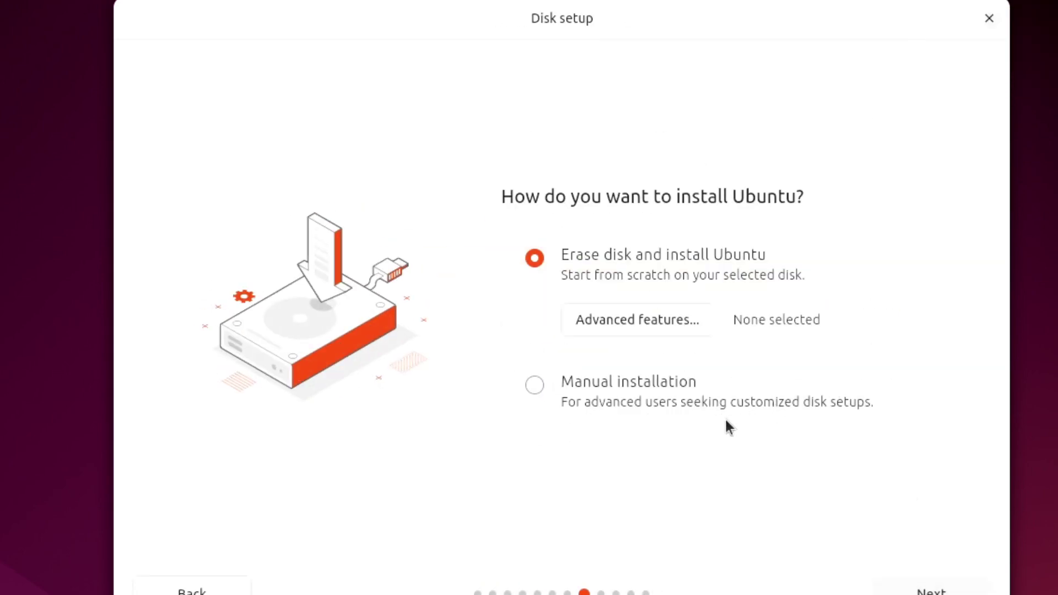
# - Choose Manual installation and select the 120 GB sda drive
pyautogui.click(702, 387)
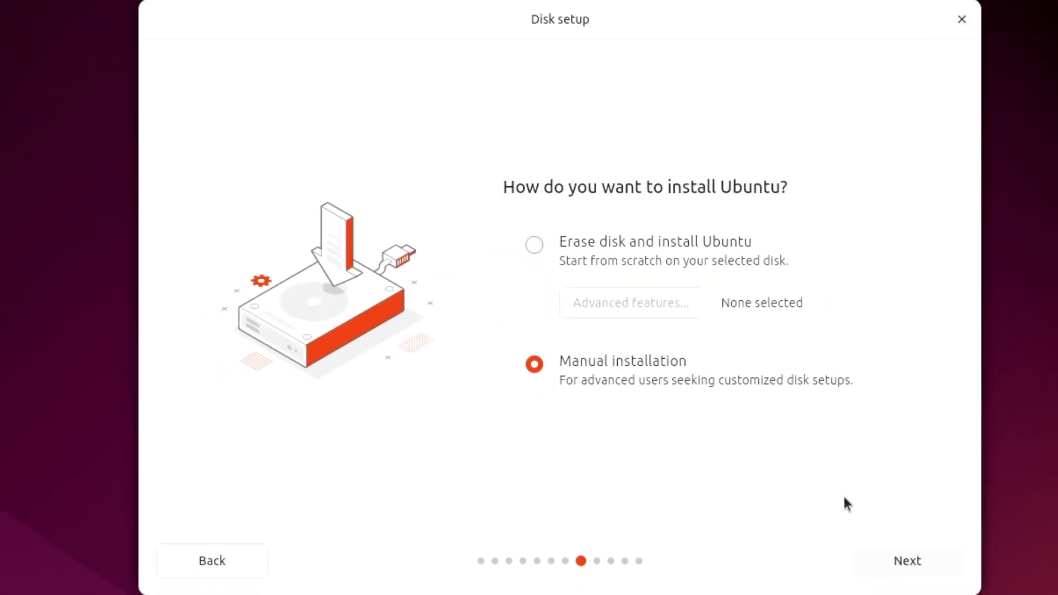
pyautogui.click(908, 560)
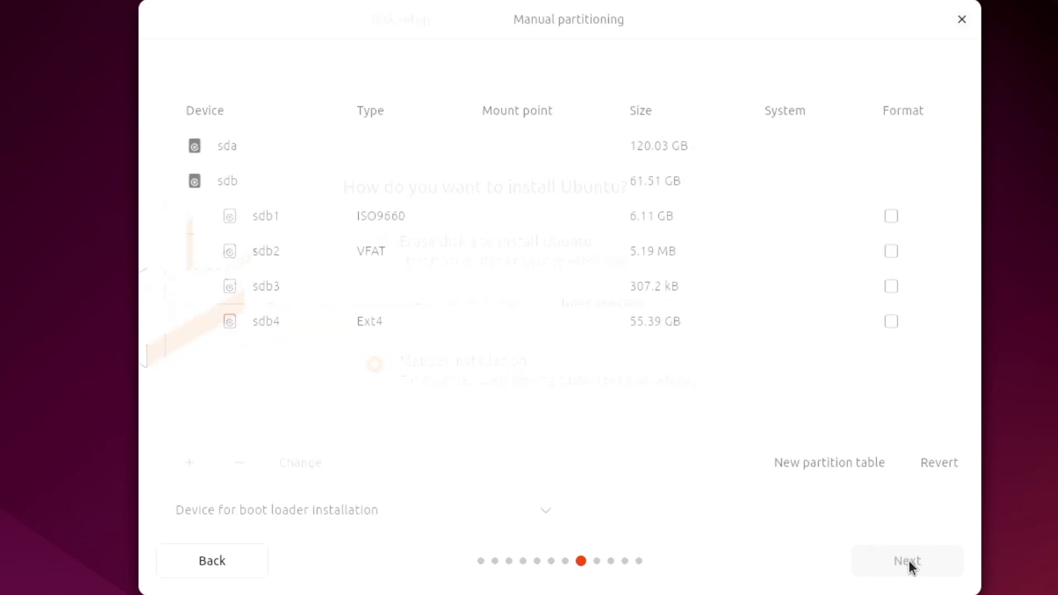
pyautogui.click(240, 141)
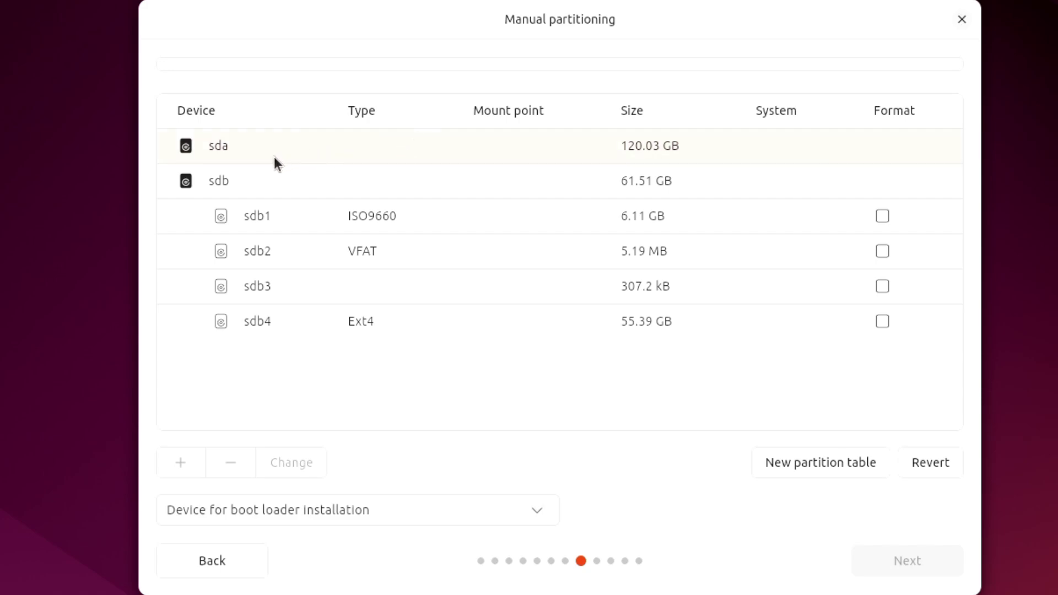
pyautogui.click(216, 177)
pyautogui.click(229, 150)
pyautogui.click(228, 141)
# - Set sda as the boot loader device and cancel the problem report prompt
pyautogui.click(266, 510)
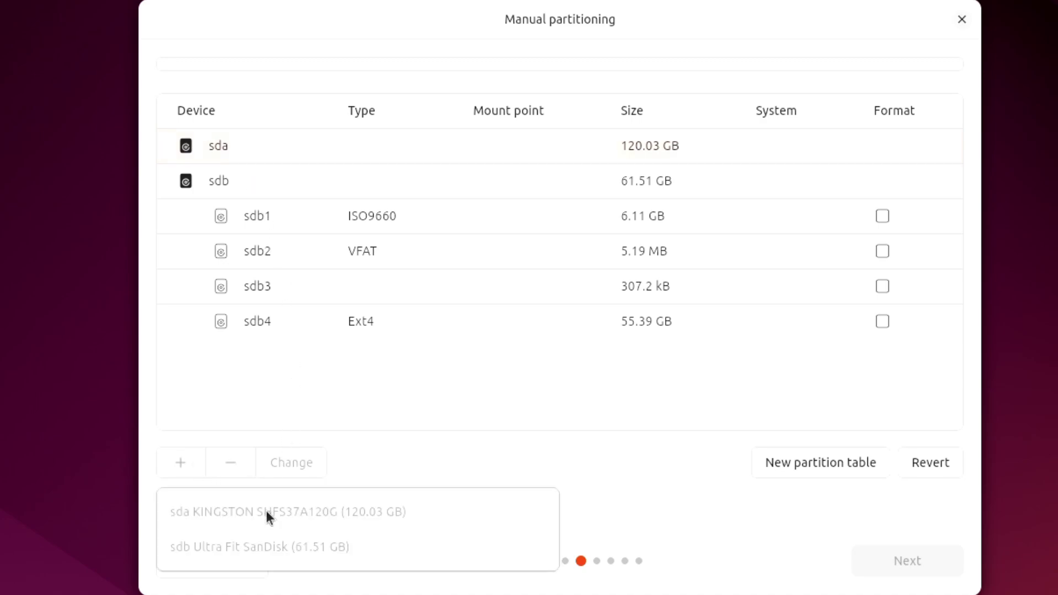
pyautogui.click(223, 548)
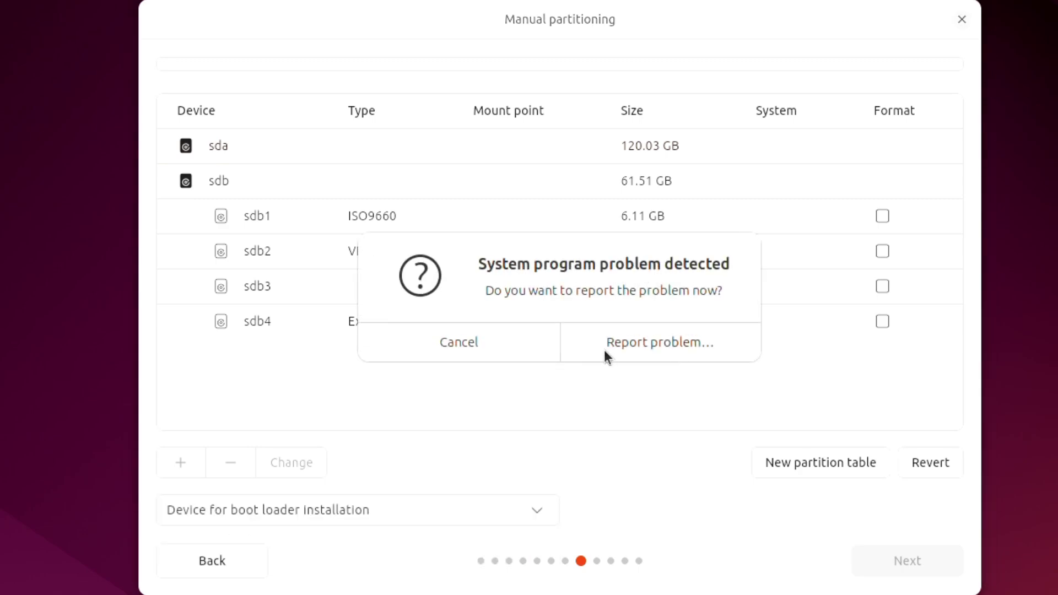
pyautogui.click(495, 346)
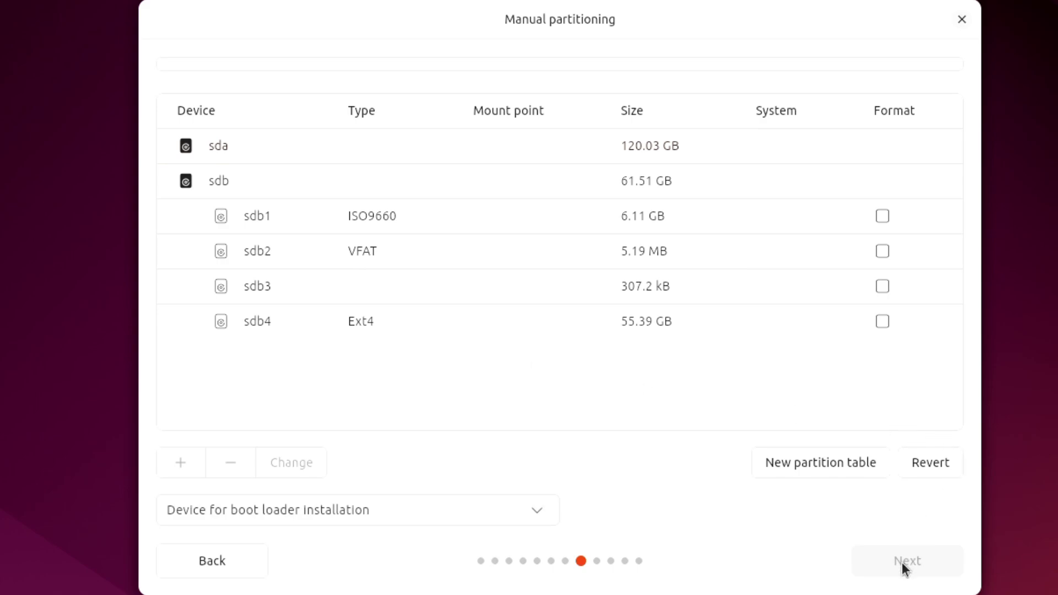
# - Return to manual partitioning and create a new partition table on sda
pyautogui.click(221, 560)
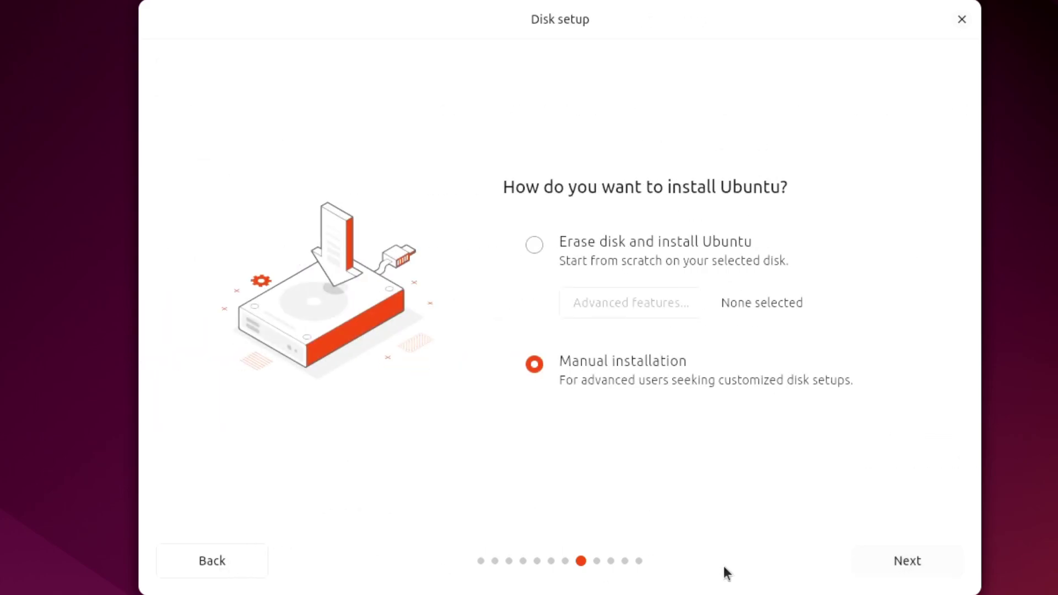
pyautogui.click(917, 561)
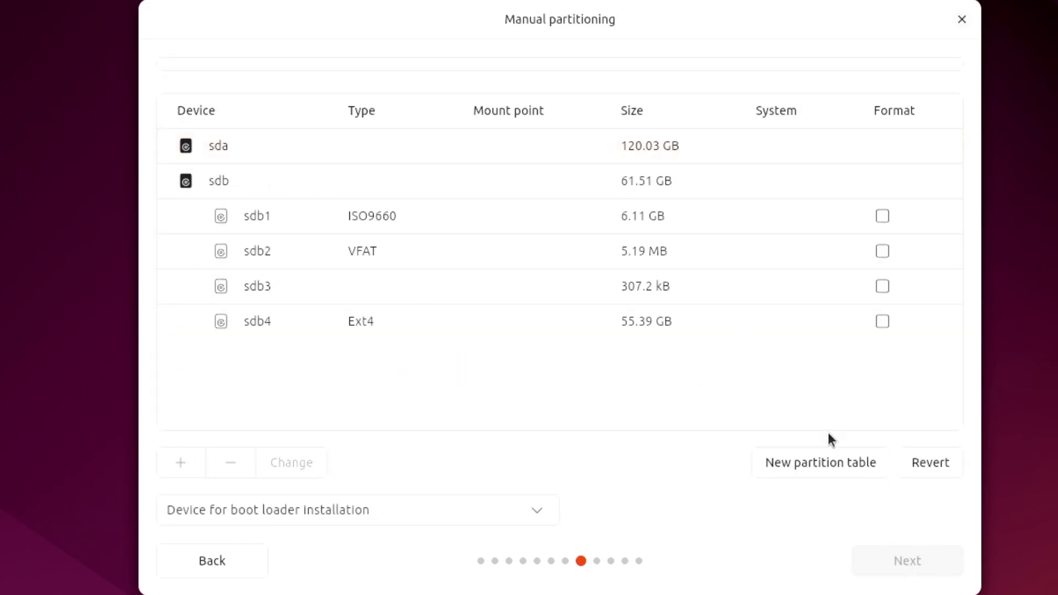
pyautogui.click(827, 475)
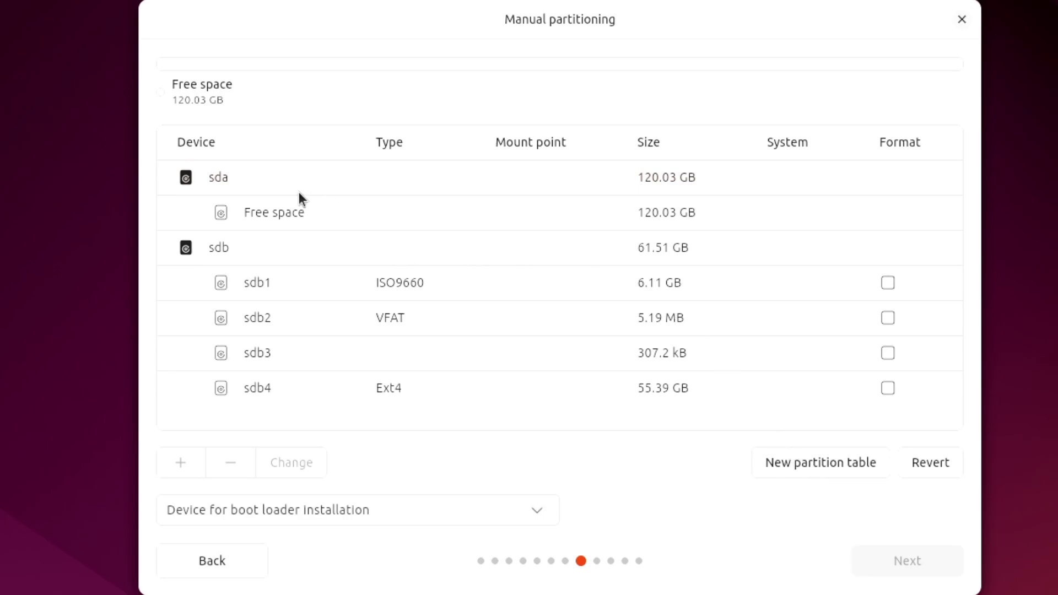
# - Add an Ext4 partition in the 120.03 GB free space, mounted at /
pyautogui.click(284, 210)
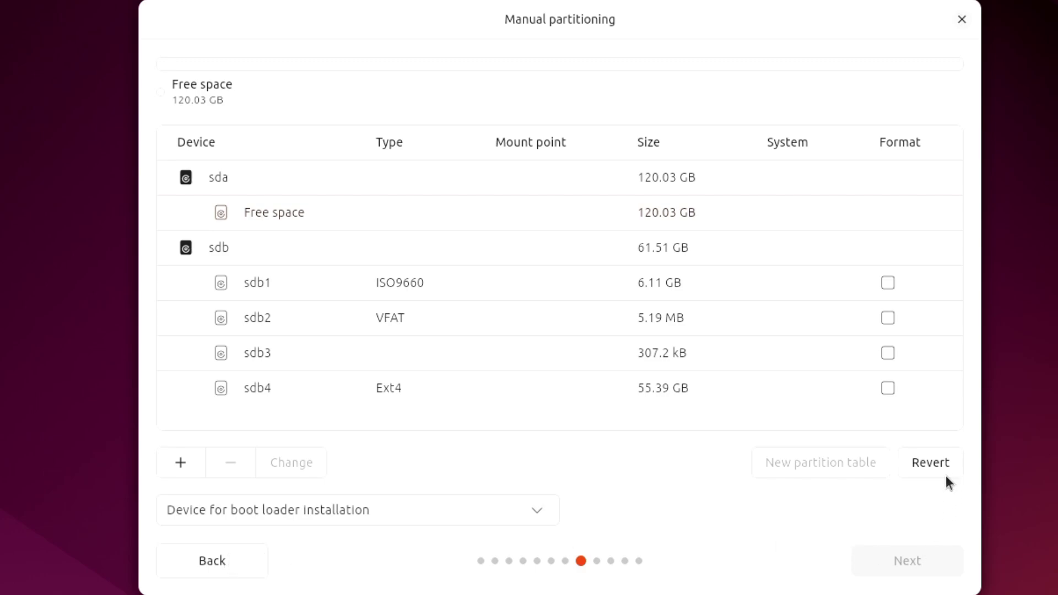
pyautogui.click(180, 463)
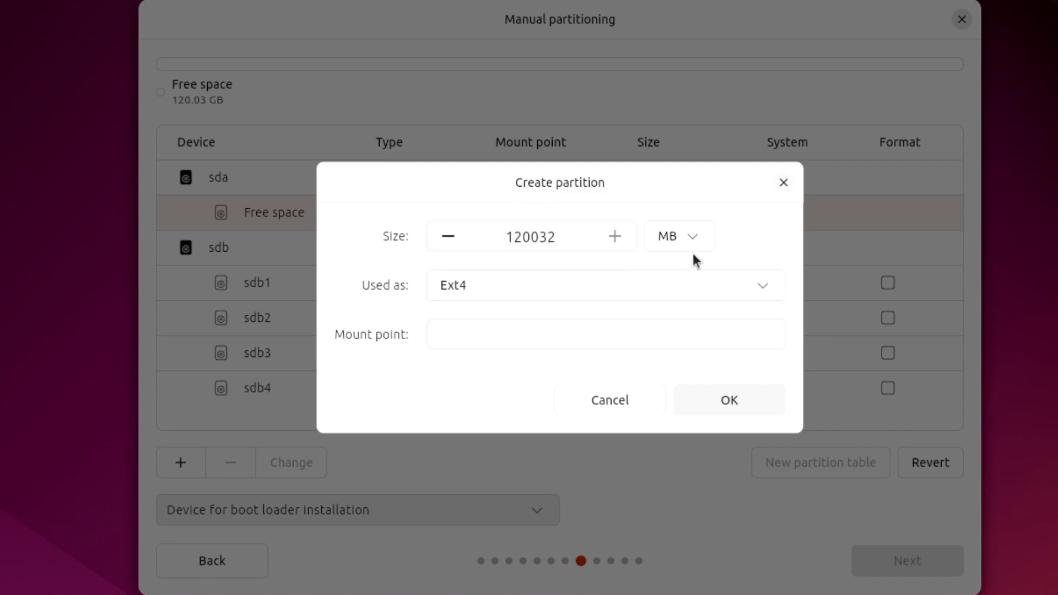
pyautogui.click(720, 340)
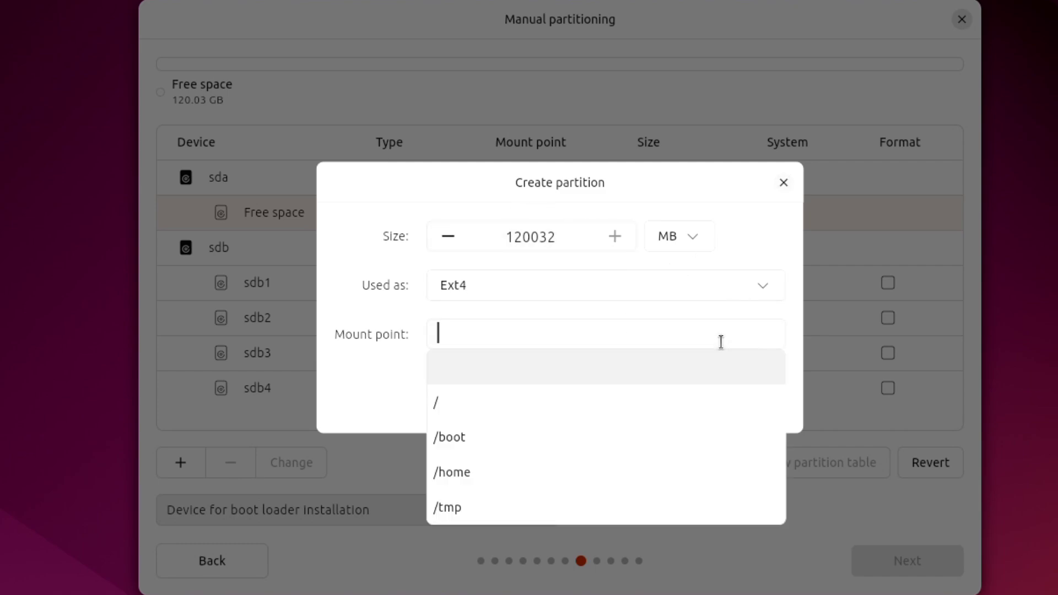
pyautogui.click(582, 408)
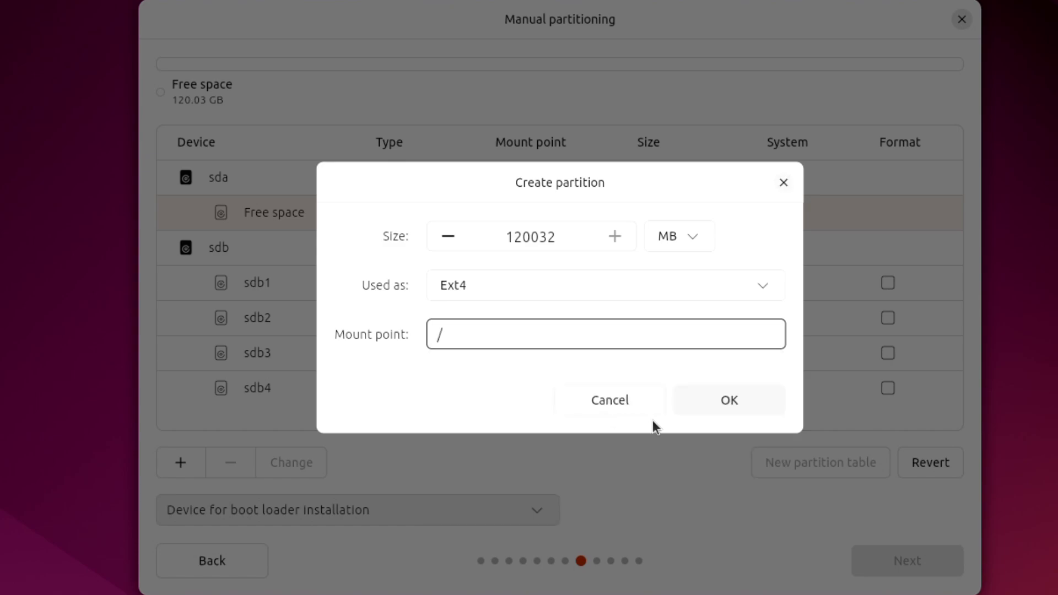
pyautogui.click(755, 407)
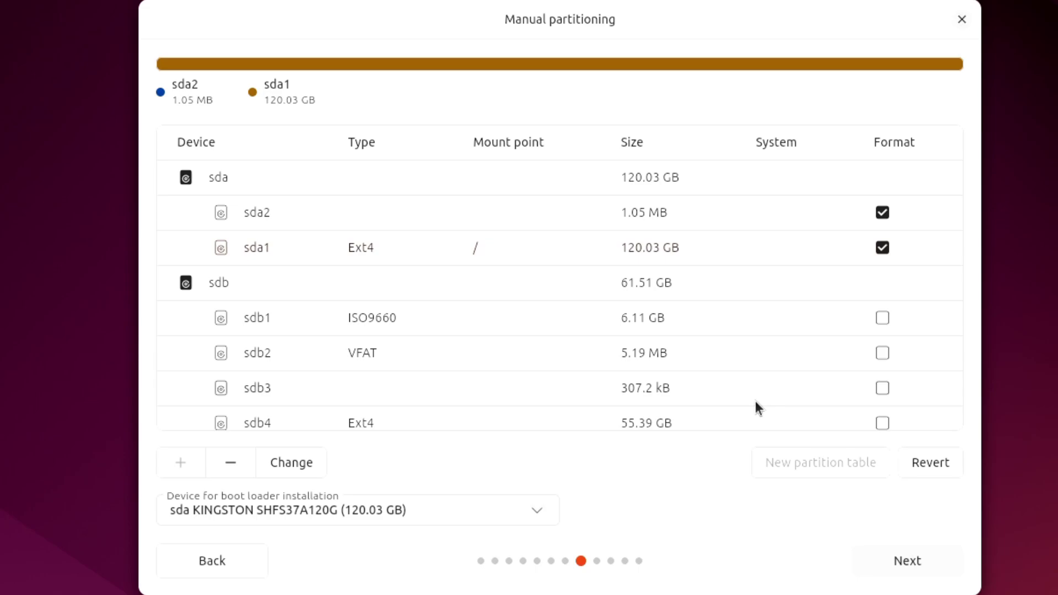
# - Re-enter the account password in both Password and Confirm password fields, then continue
pyautogui.click(906, 560)
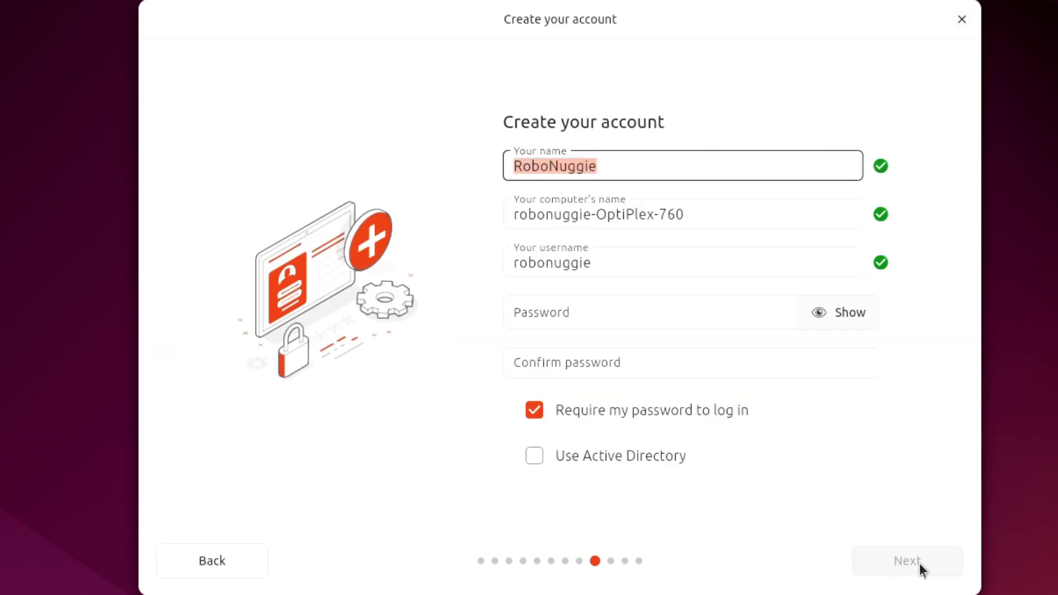
pyautogui.click(583, 309)
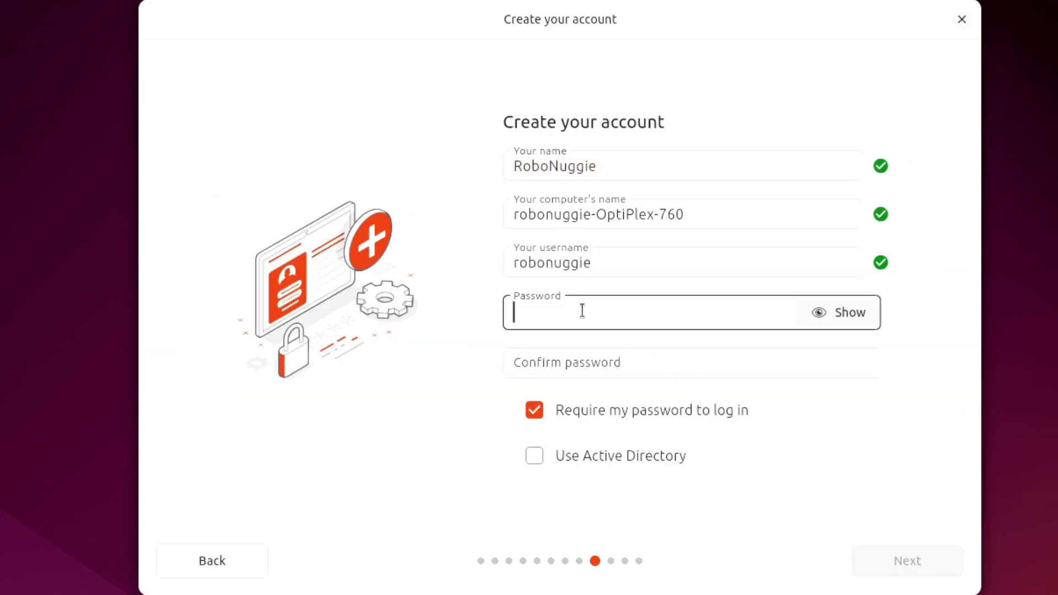
pyautogui.write('password')
pyautogui.click(623, 342)
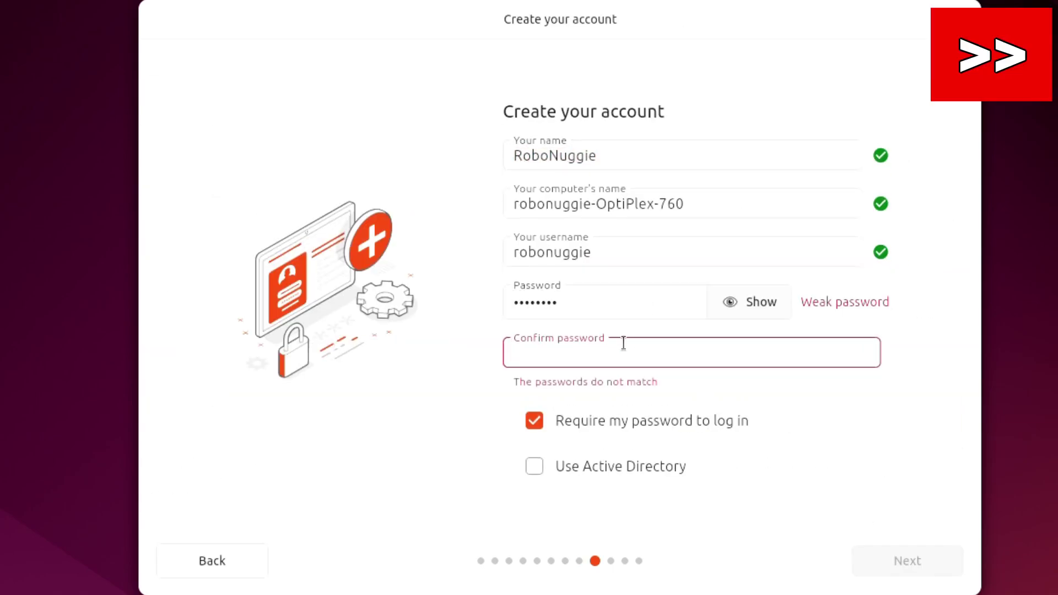
pyautogui.write('password')
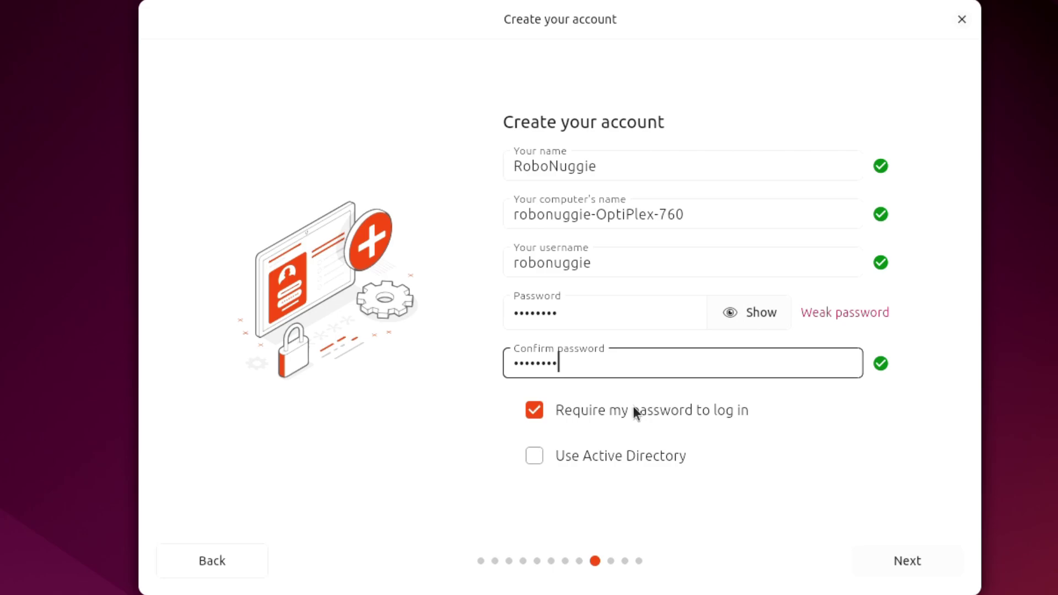
pyautogui.click(906, 562)
# - Accept the timezone and start the install from the Ready to install review
pyautogui.click(907, 564)
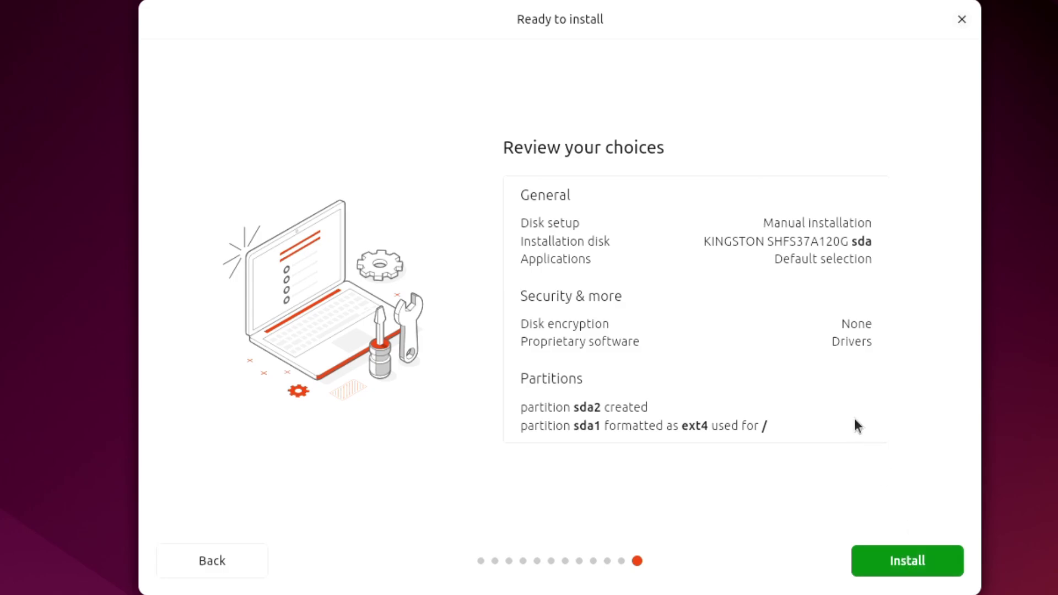
pyautogui.click(904, 554)
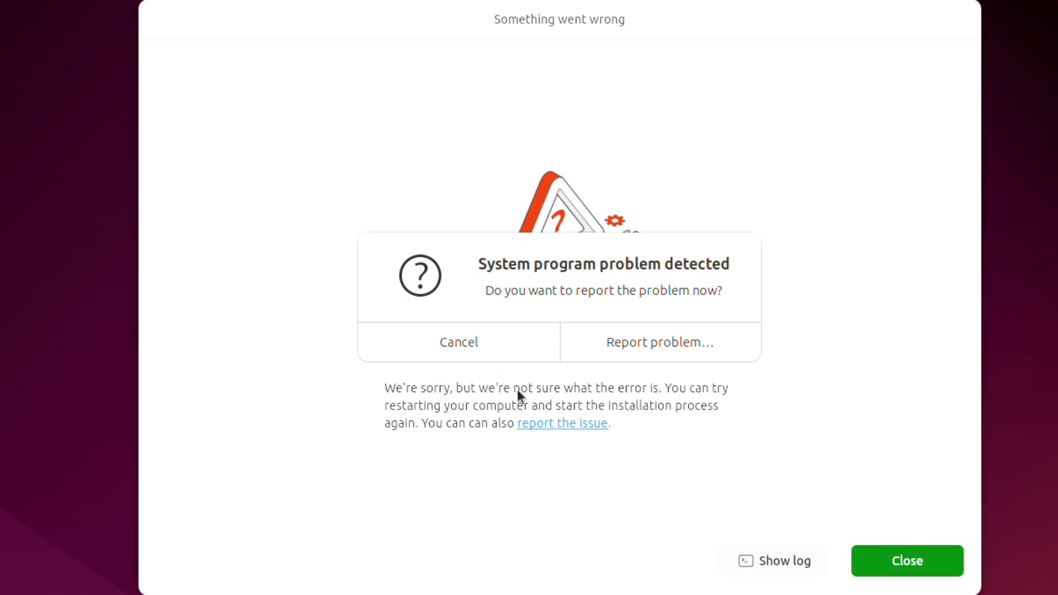
# - Open the detected problem report with authentication and close the installer's error page
pyautogui.click(690, 350)
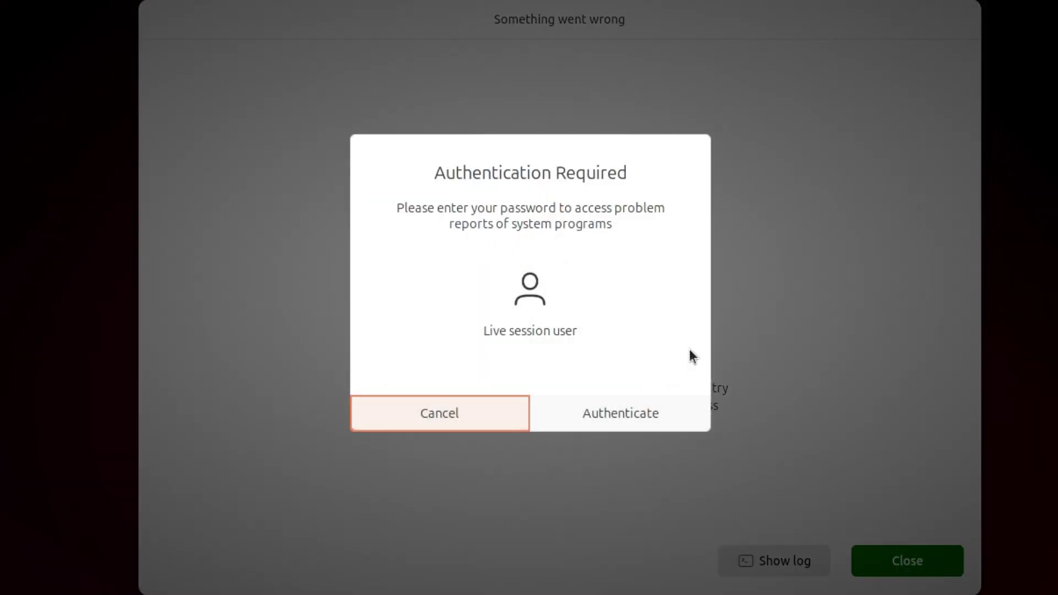
pyautogui.click(623, 414)
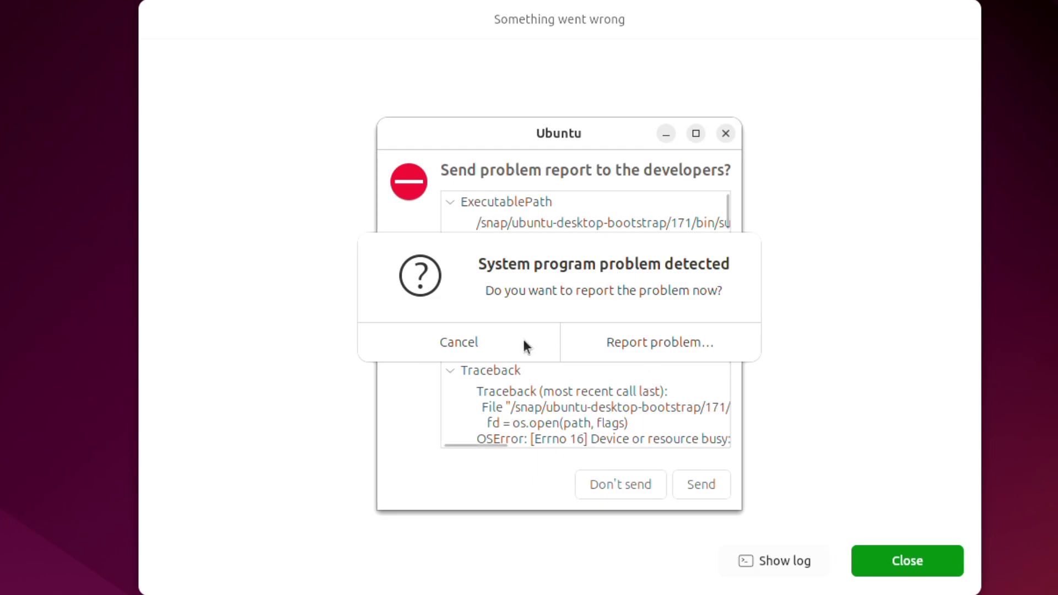
pyautogui.click(459, 344)
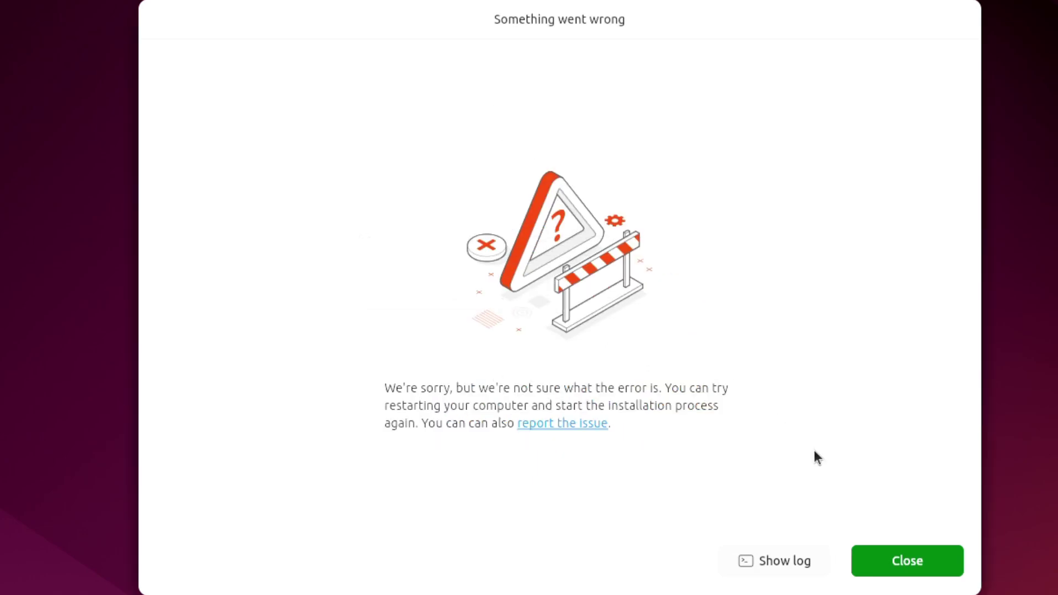
pyautogui.click(903, 550)
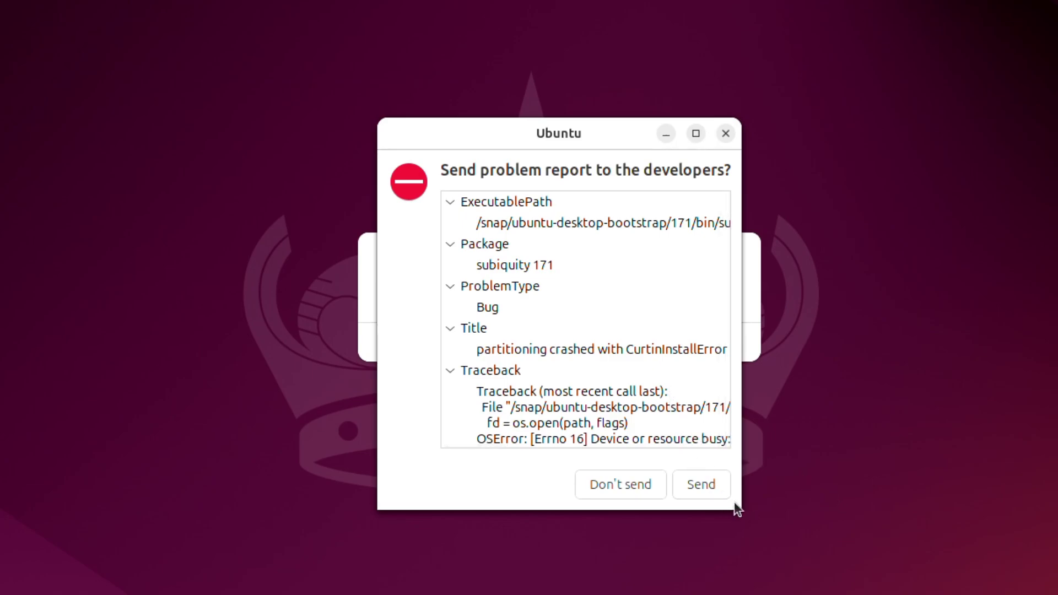
# - Enlarge and read the problem report, close it unsent, and decline the repeated problem prompts
pyautogui.moveTo(734, 502); pyautogui.dragTo(952, 592)
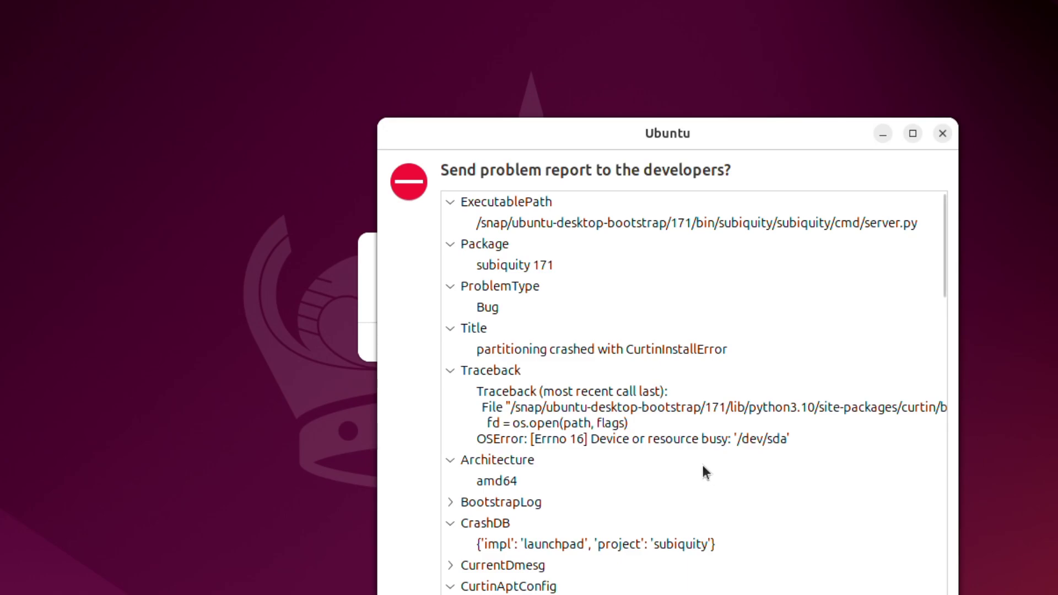
pyautogui.scroll(-10, 702, 466)
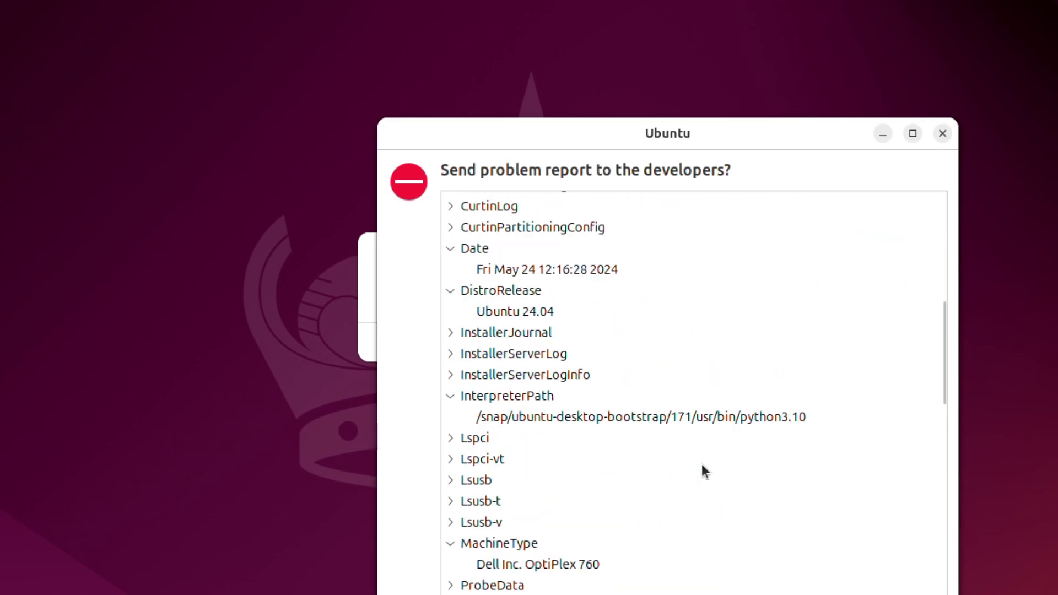
pyautogui.scroll(10, 702, 464)
pyautogui.click(941, 137)
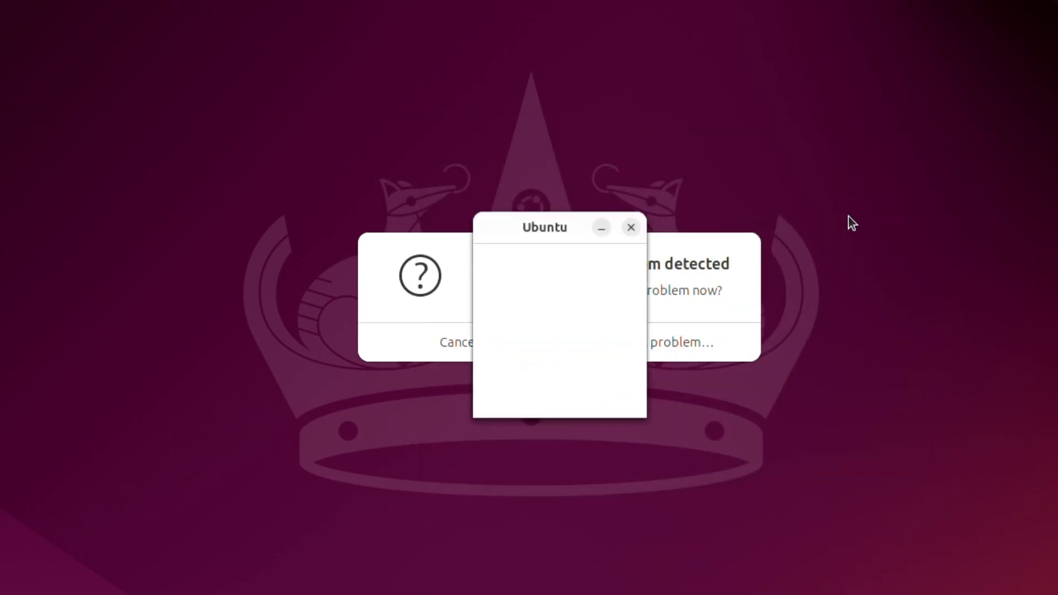
pyautogui.click(465, 347)
pyautogui.click(489, 333)
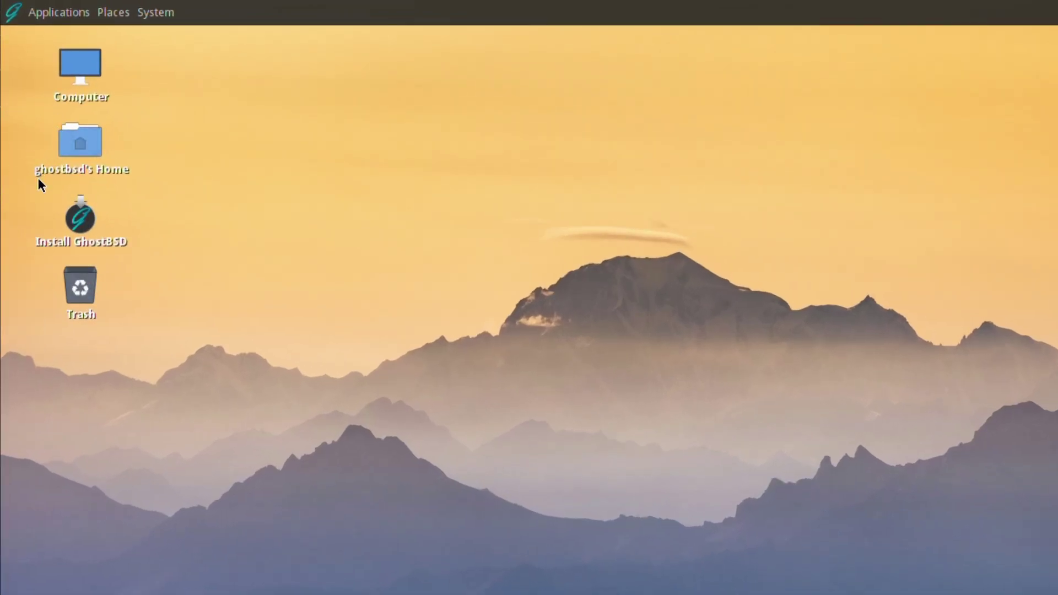
# - Launch Install GhostBSD and choose English (United Kingdom) as the language
pyautogui.click(83, 221)
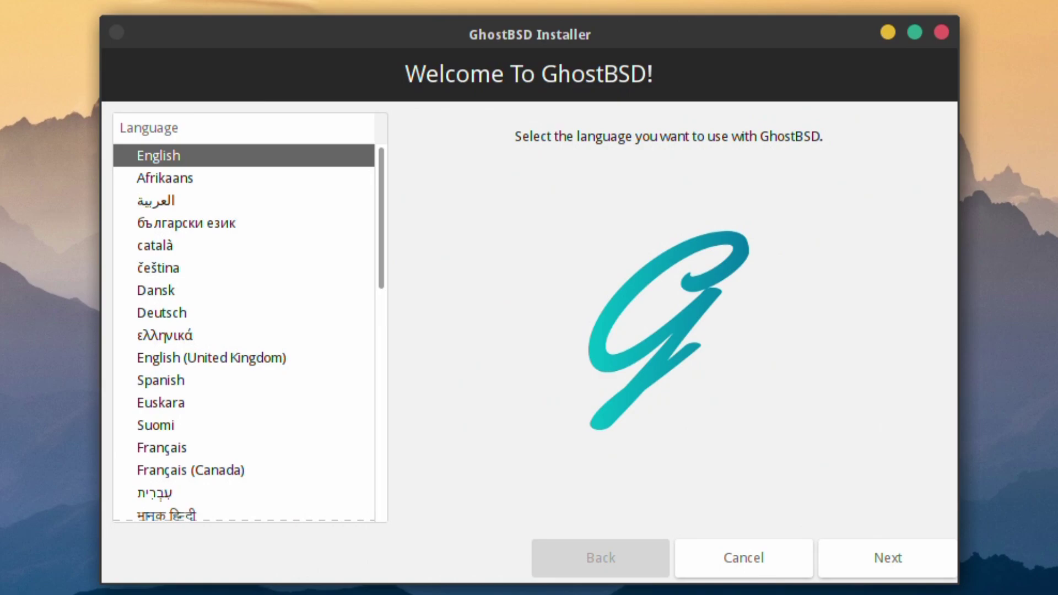
pyautogui.click(215, 359)
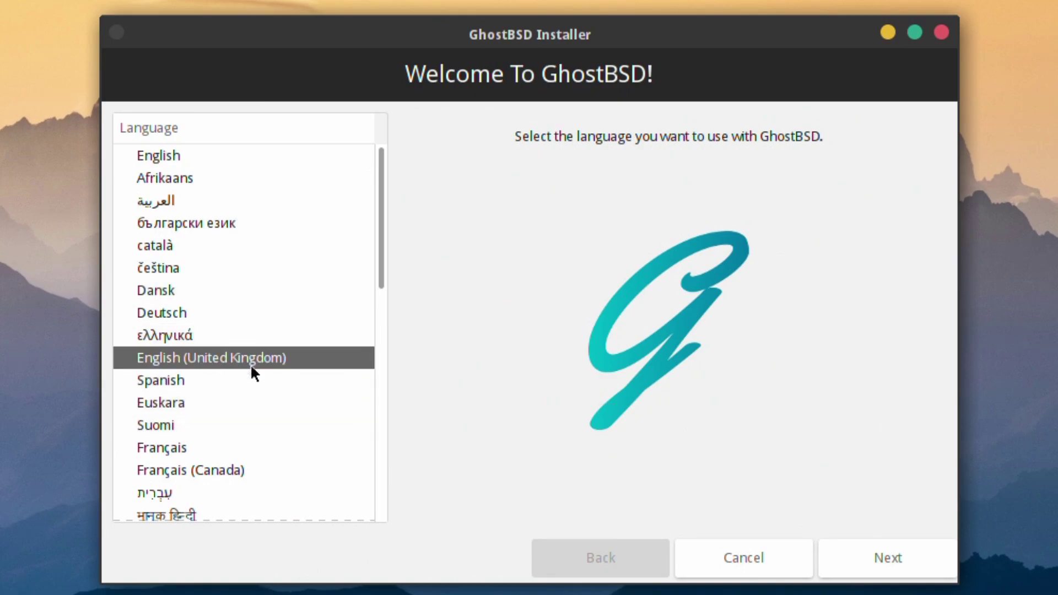
pyautogui.click(887, 565)
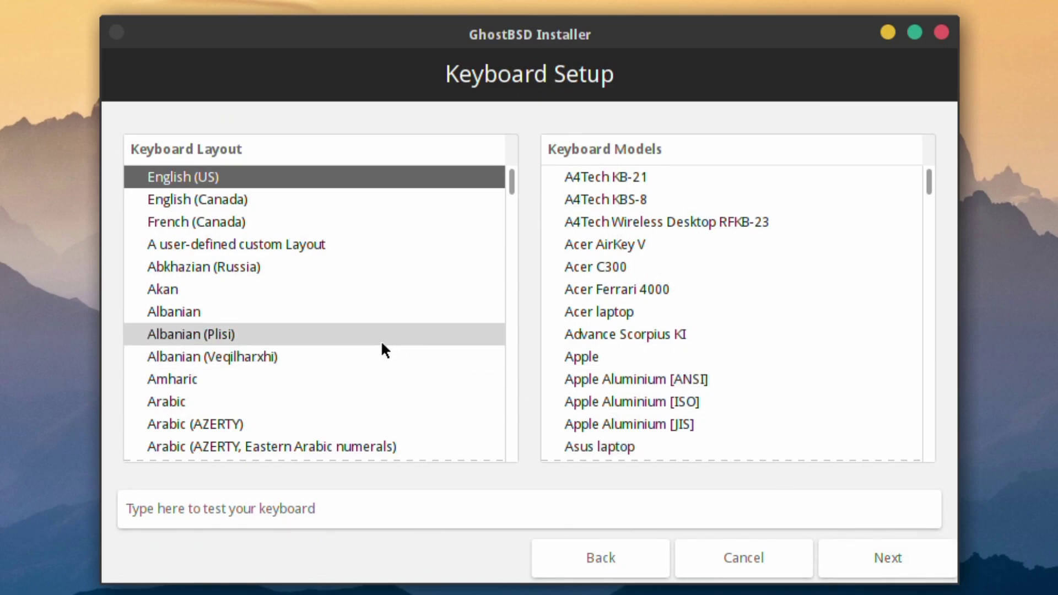
# - Select the English (UK) keyboard layout and continue to time zone selection
pyautogui.scroll(-10, 383, 344)
pyautogui.scroll(-15, 383, 344)
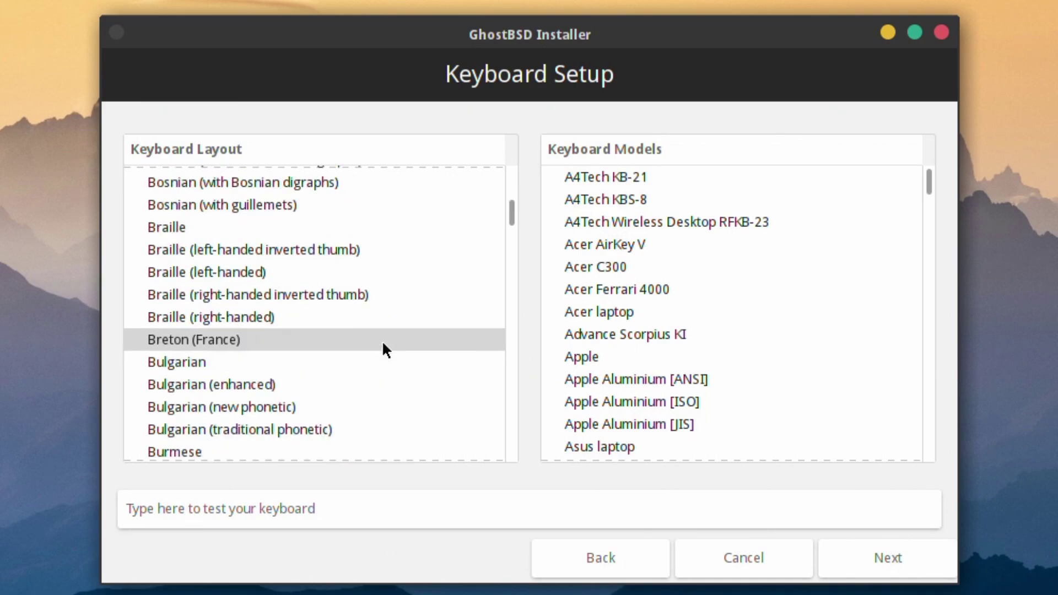
pyautogui.scroll(-12, 383, 344)
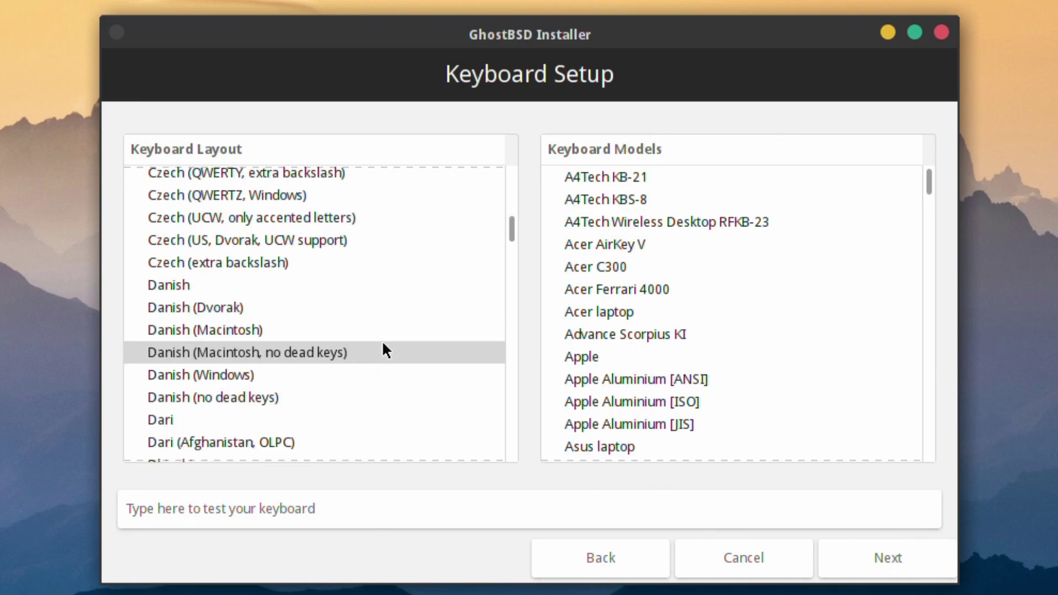
pyautogui.scroll(-5, 383, 344)
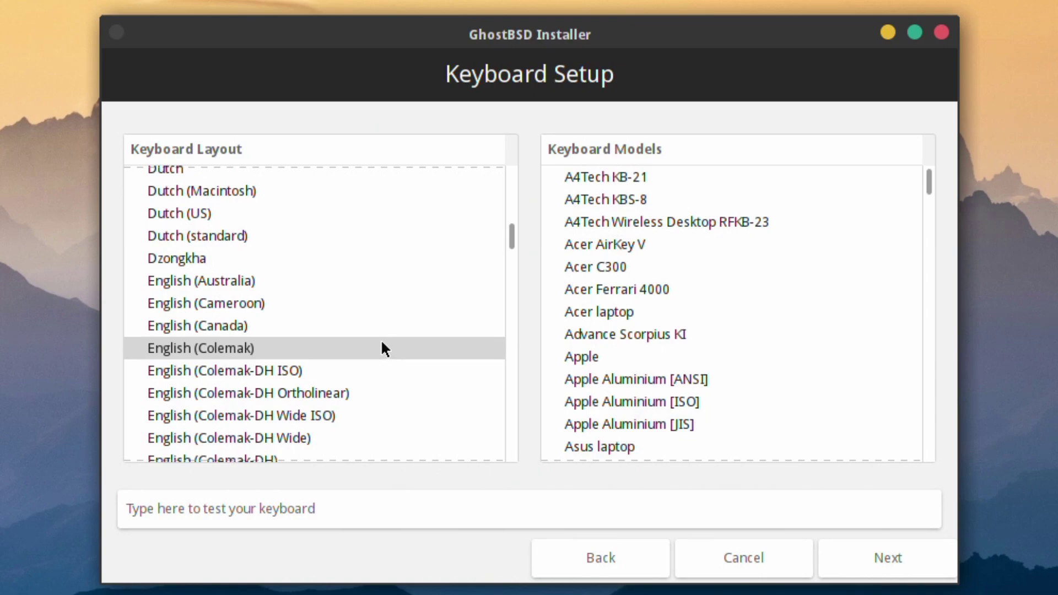
pyautogui.scroll(-4, 382, 339)
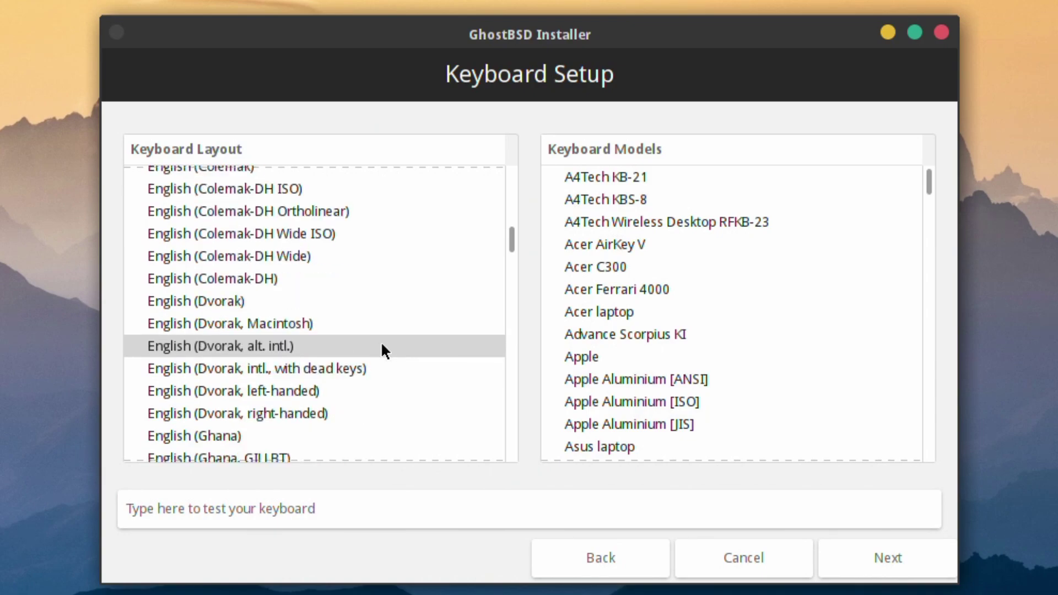
pyautogui.scroll(-8, 381, 347)
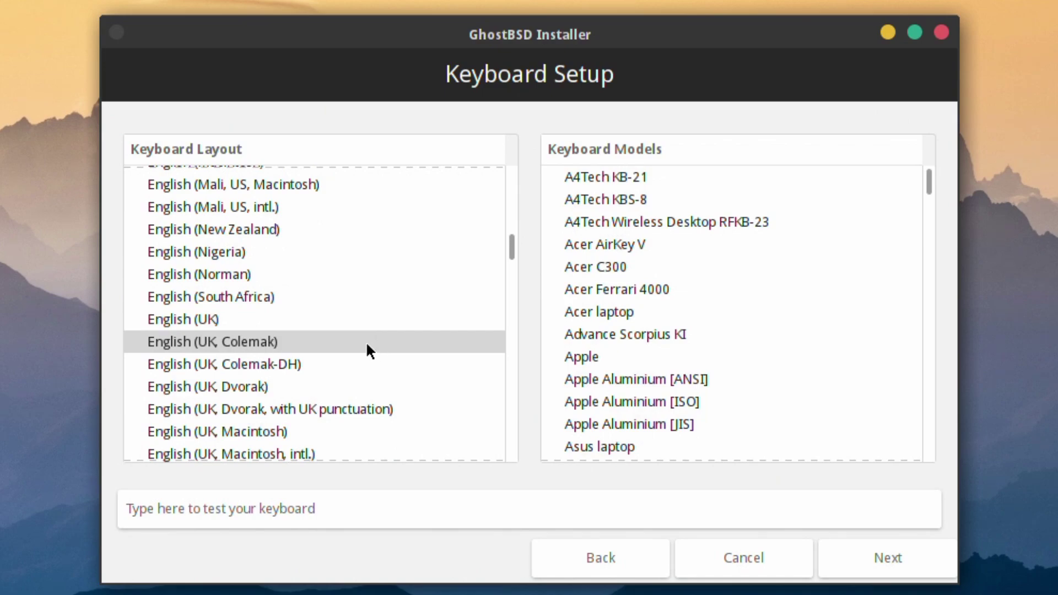
pyautogui.click(368, 320)
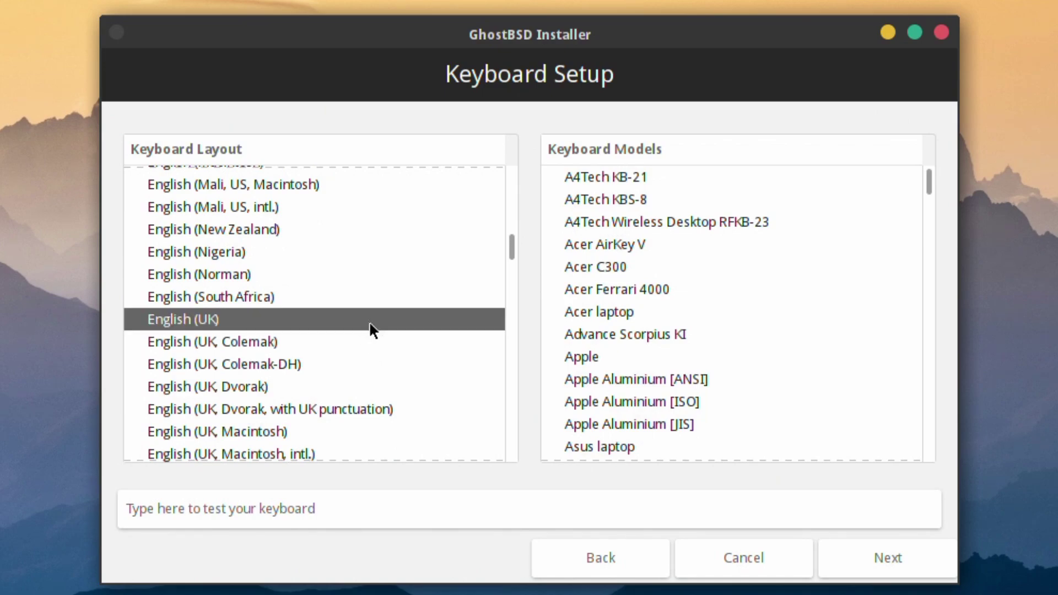
pyautogui.click(897, 554)
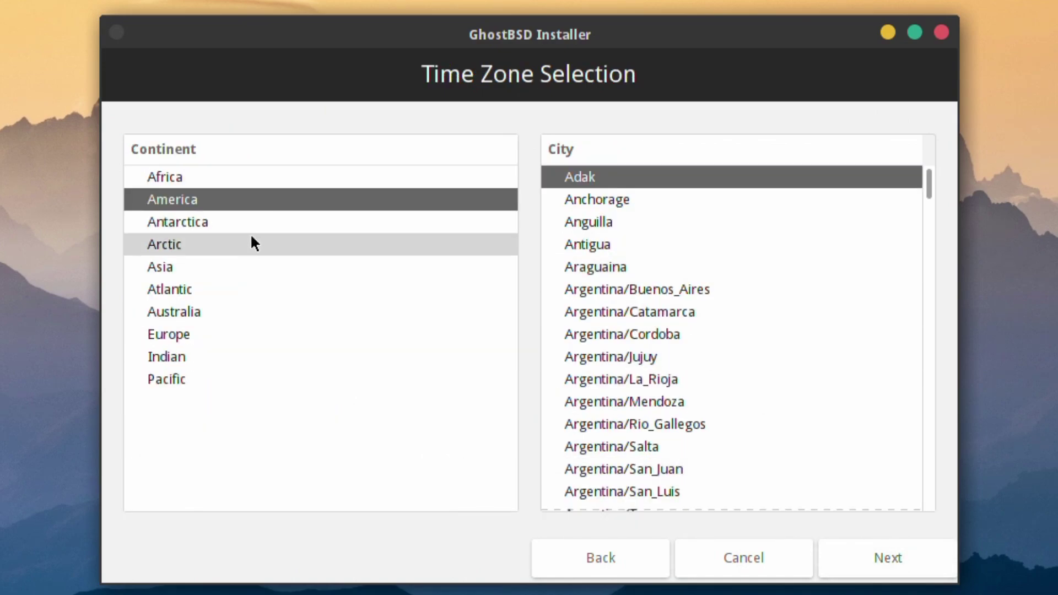
# - Set the time zone to Europe/London
pyautogui.click(171, 335)
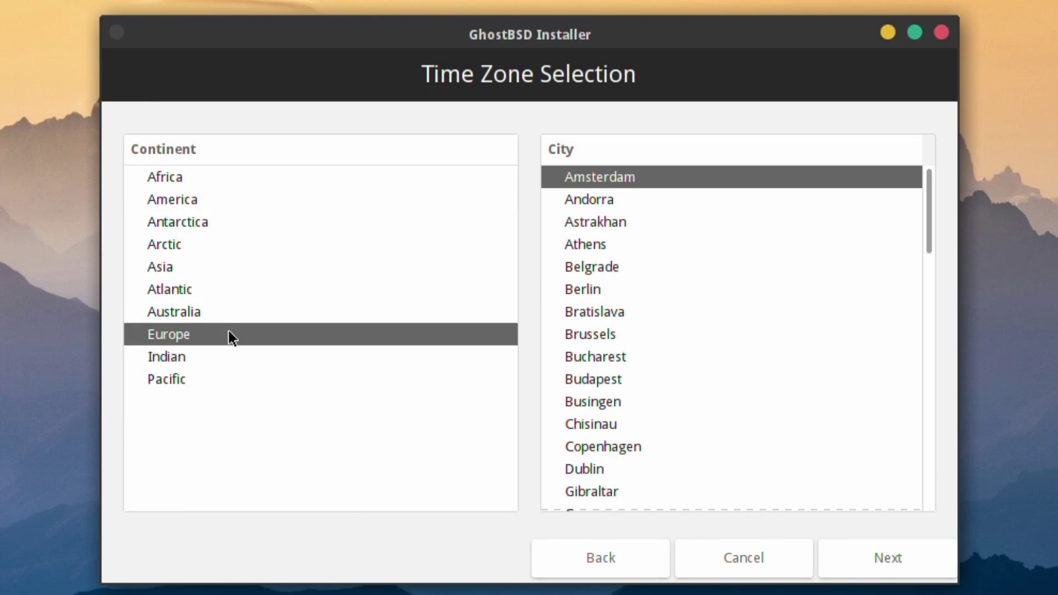
pyautogui.scroll(-6, 665, 376)
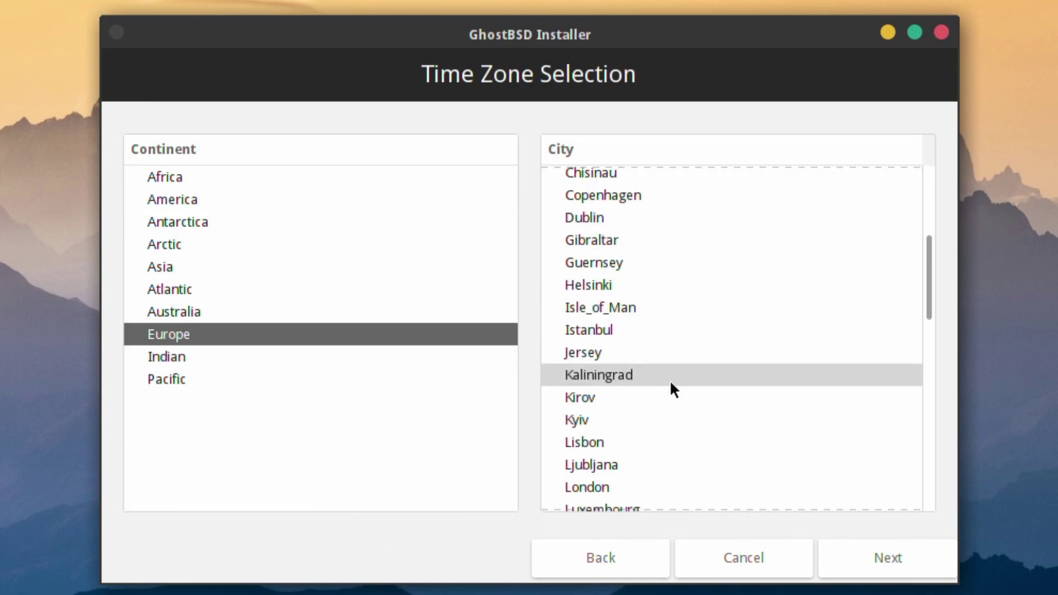
pyautogui.click(622, 487)
pyautogui.click(868, 545)
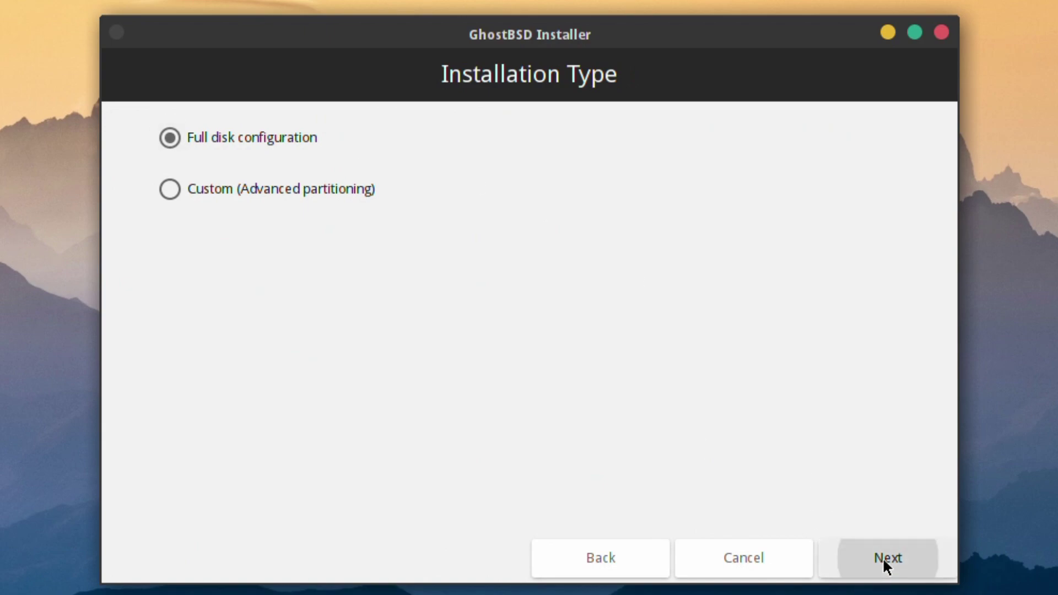
# - Keep full disk configuration and select the Kingston ada0 drive for the ZFS pool
pyautogui.click(883, 558)
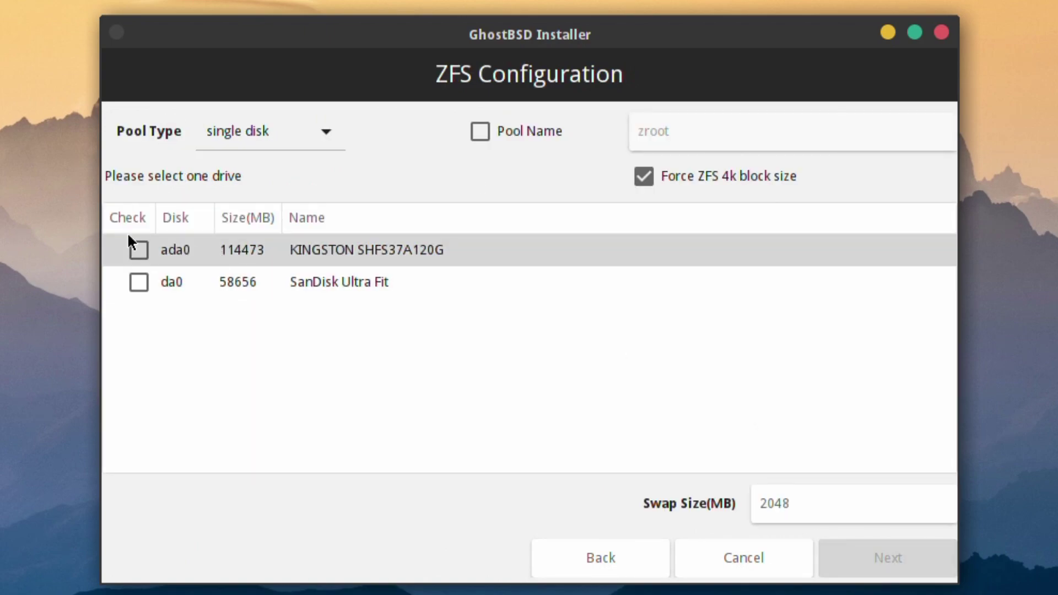
pyautogui.click(137, 250)
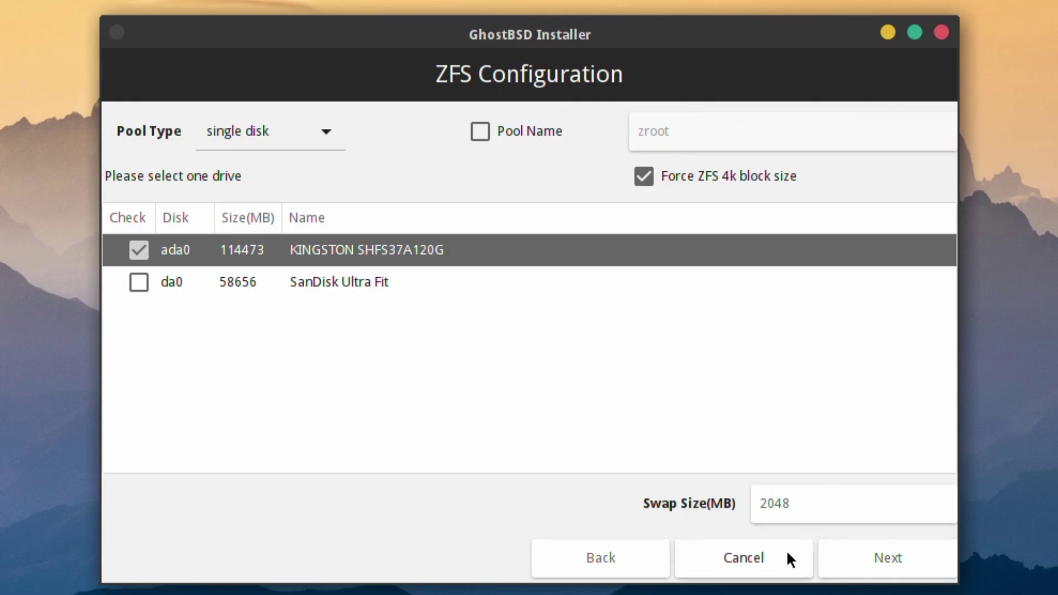
pyautogui.click(889, 579)
# - Accept the default boot option and enter the admin's real name, keeping the auto-filled user name
pyautogui.click(888, 579)
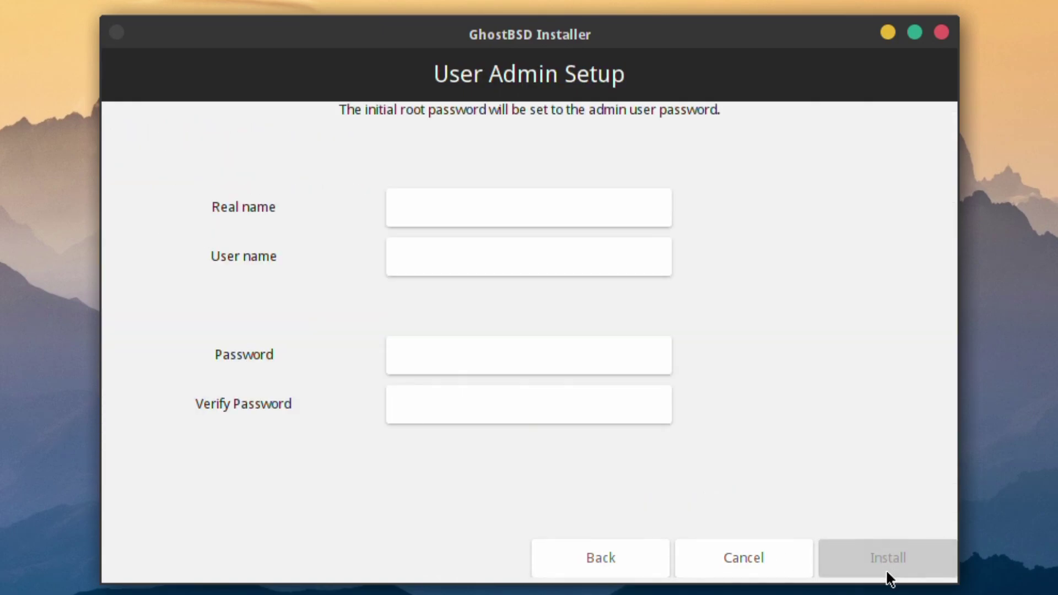
pyautogui.click(533, 207)
pyautogui.write('RoboN')
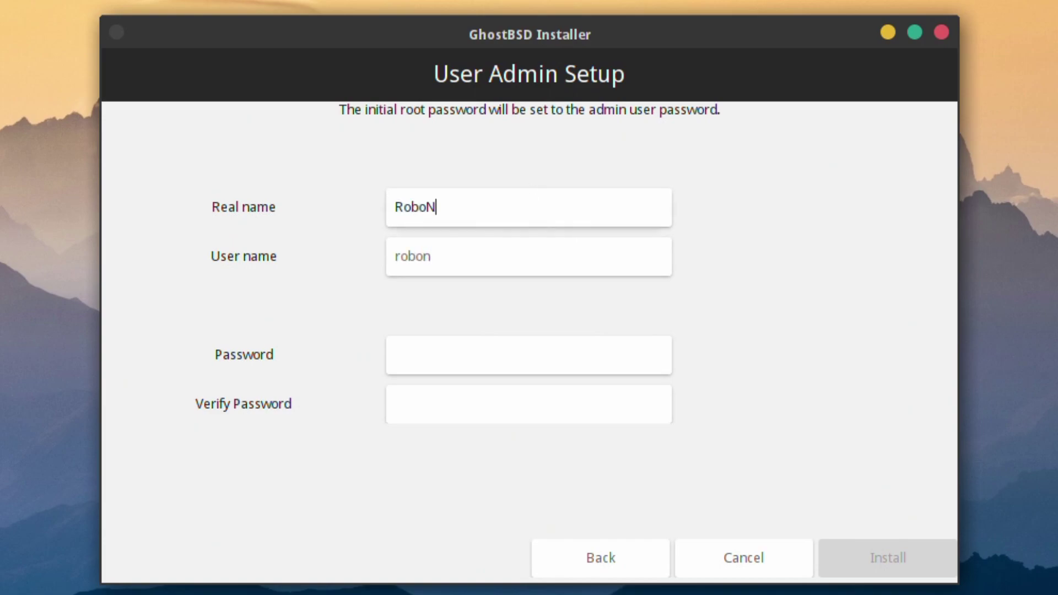
pyautogui.write('uggie')
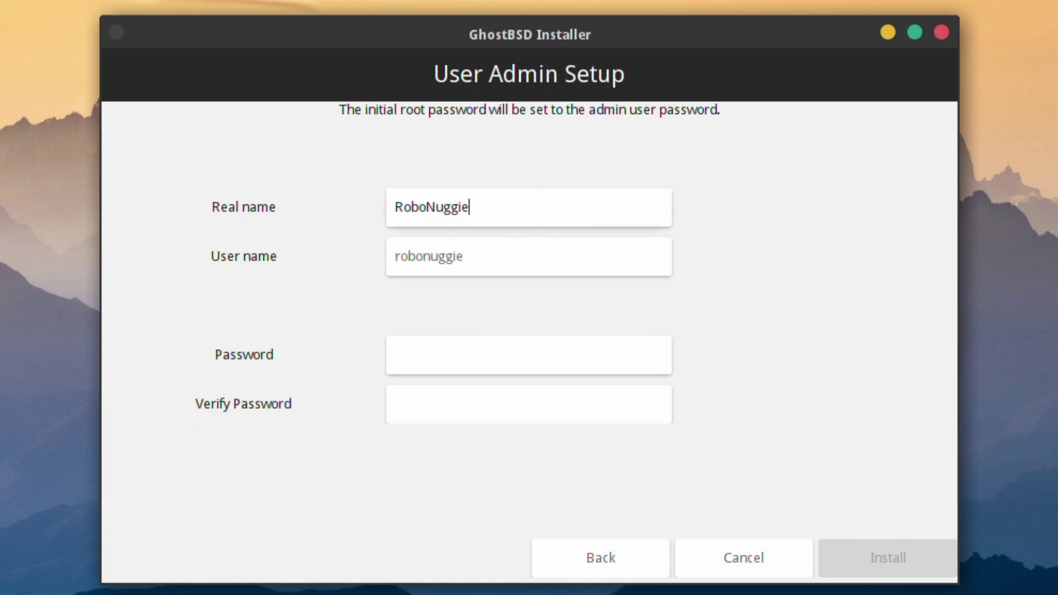
pyautogui.click(532, 255)
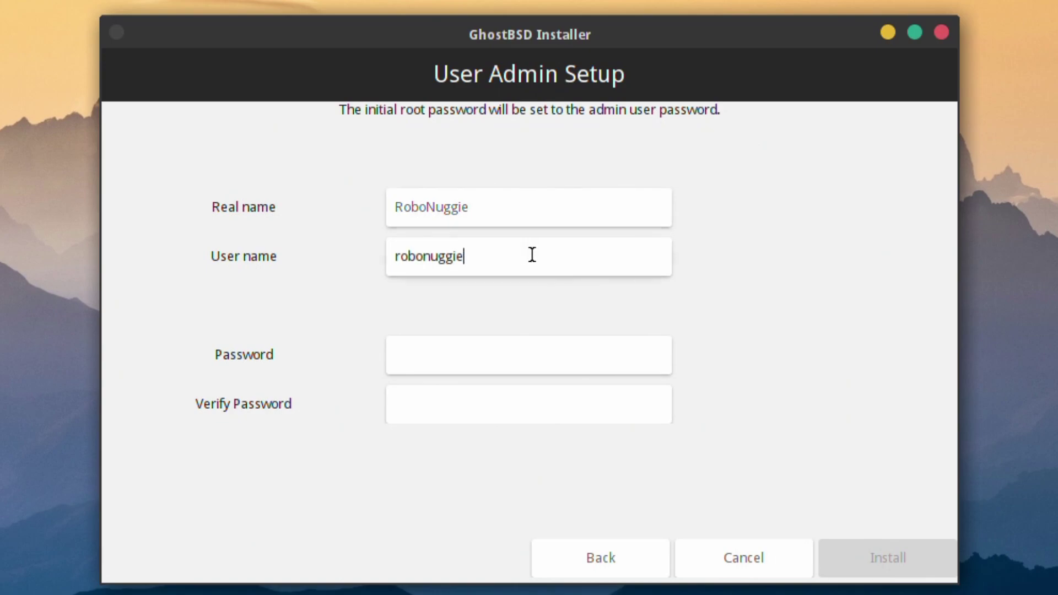
# - Enter and verify the account password, then begin installing GhostBSD
pyautogui.click(412, 360)
pyautogui.write('*******')
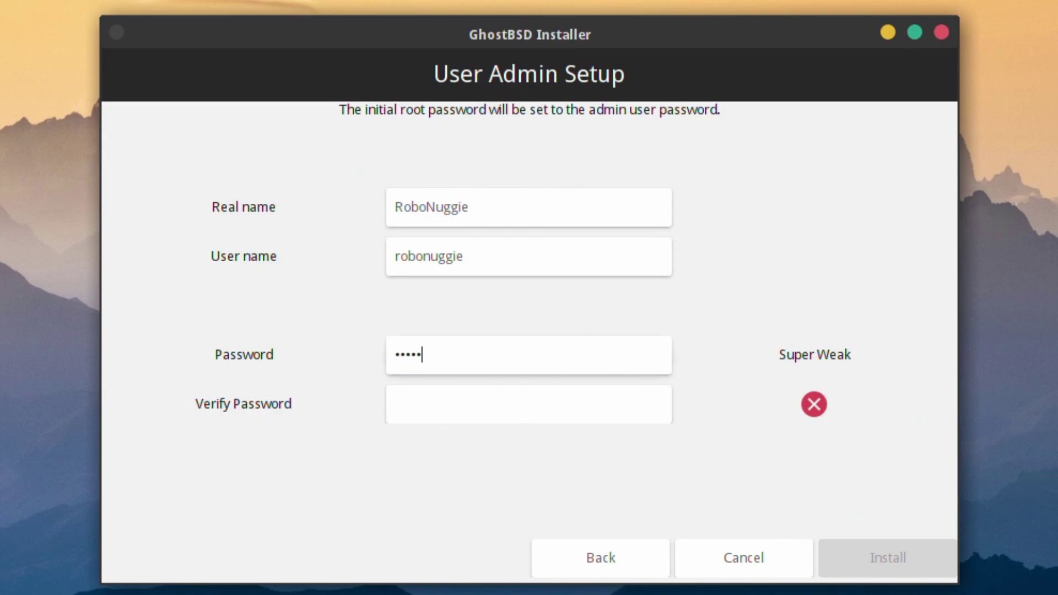
pyautogui.write('*')
pyautogui.click(398, 406)
pyautogui.write('*********')
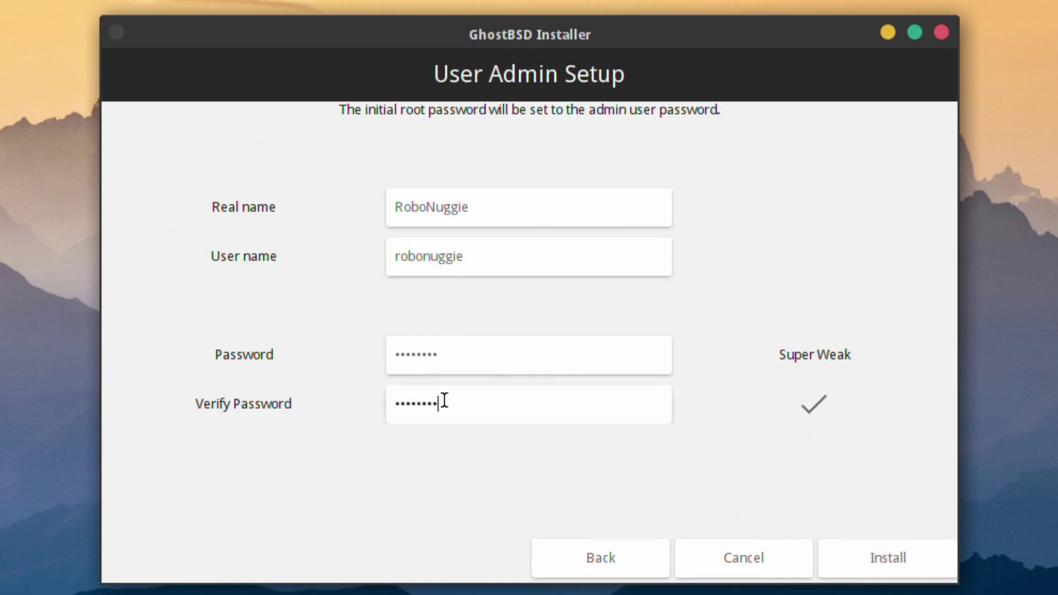
pyautogui.click(873, 559)
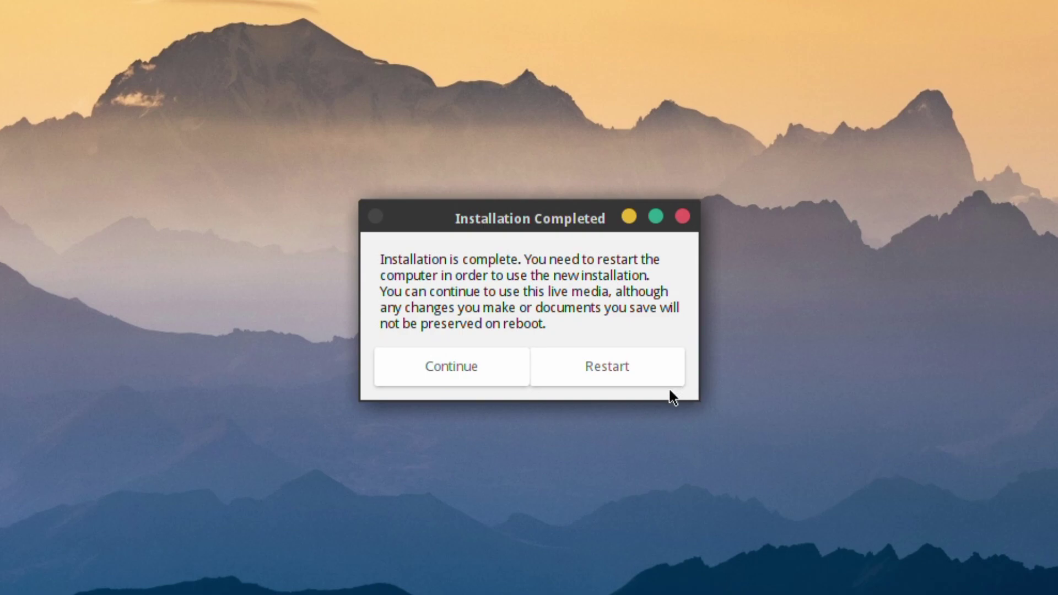
# - Restart the computer from the Installation Completed dialog
pyautogui.click(646, 368)
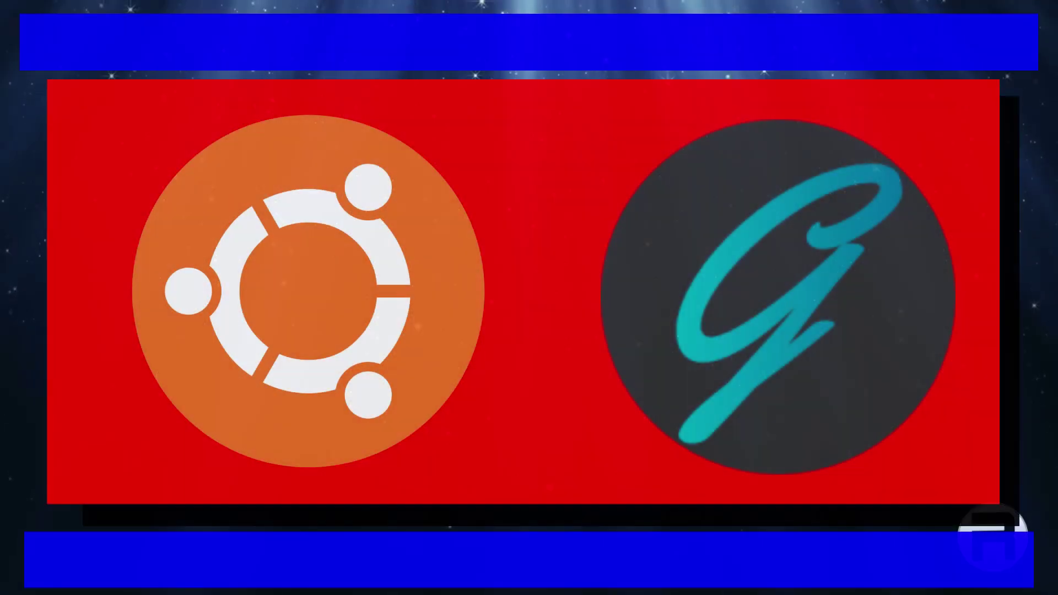